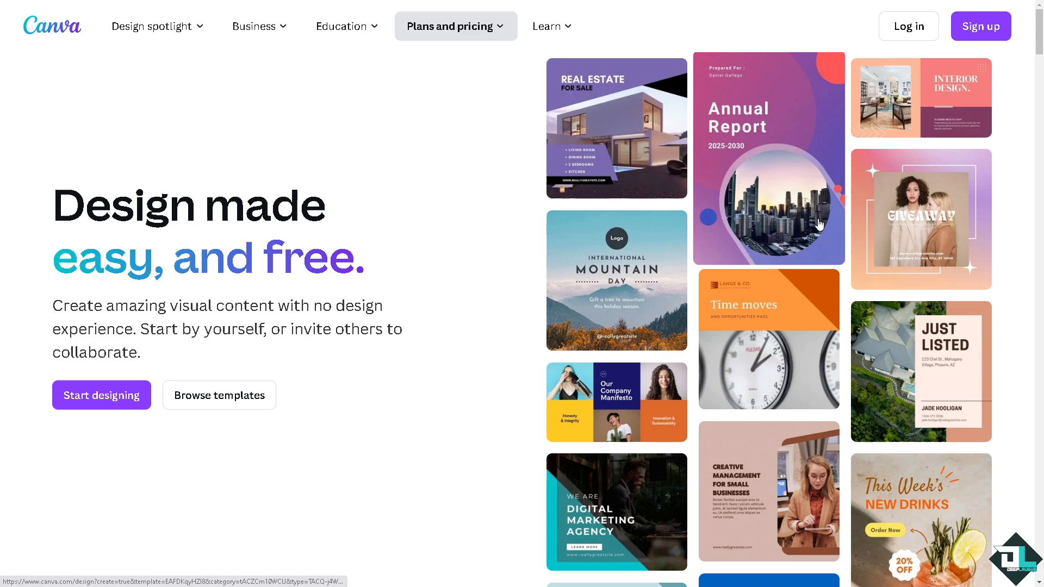
Open the account sign-up options and choose to continue another way.
{"action": "left_click", "coordinate": [972, 34]}
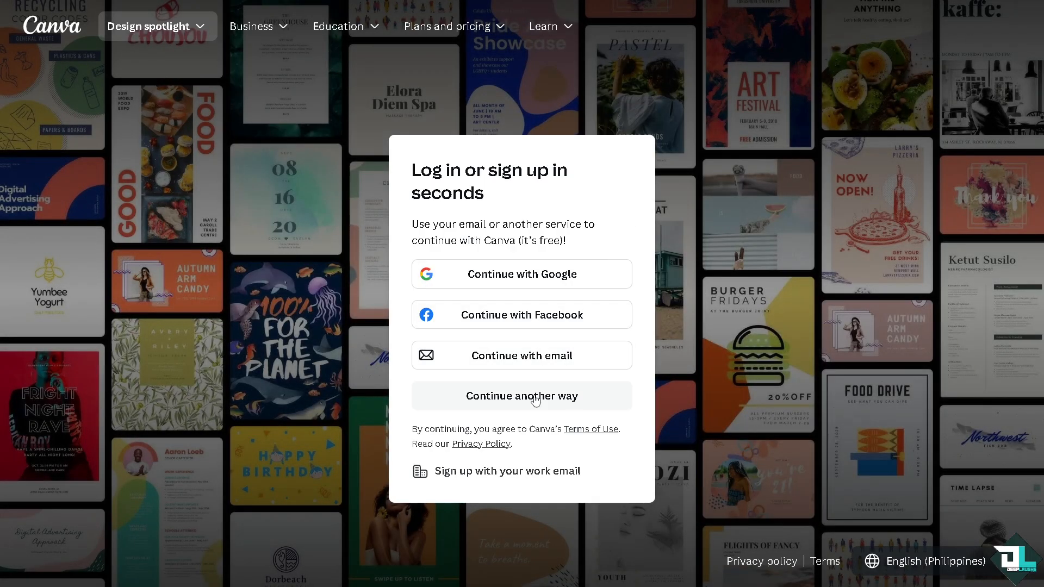
{"action": "left_click", "coordinate": [530, 403]}
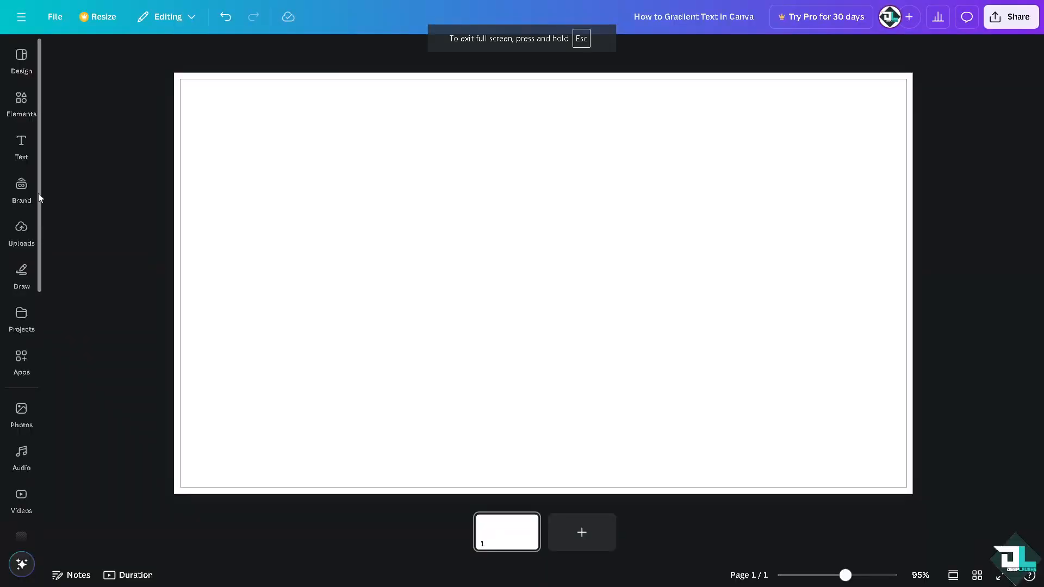
Place the uploaded "How to Gradient Text" thumbnail on page 1 and enlarge it to fill the page margins.
{"action": "left_click", "coordinate": [22, 233]}
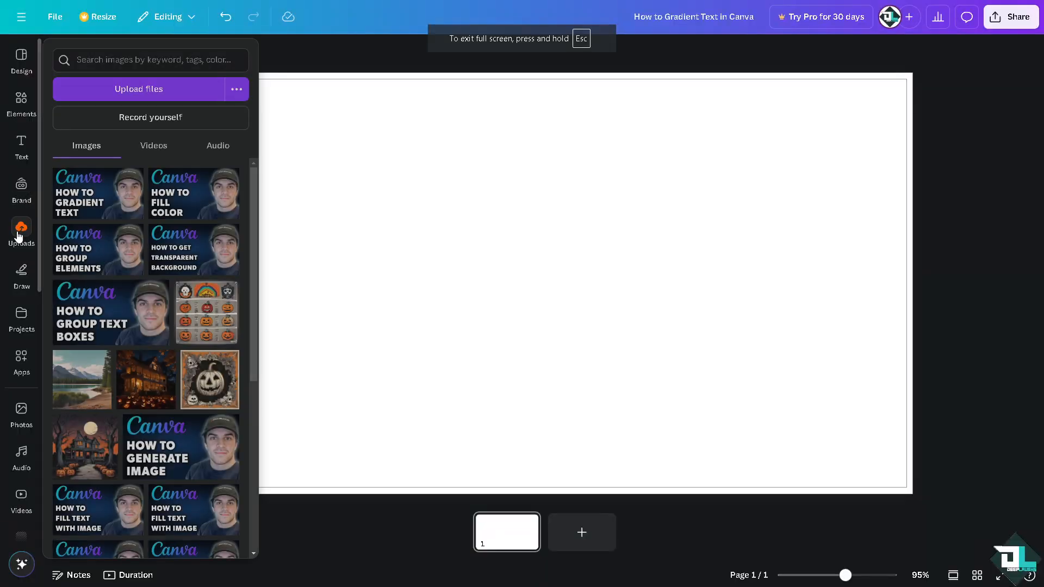
{"action": "left_click", "coordinate": [79, 190]}
{"action": "left_click", "coordinate": [273, 49]}
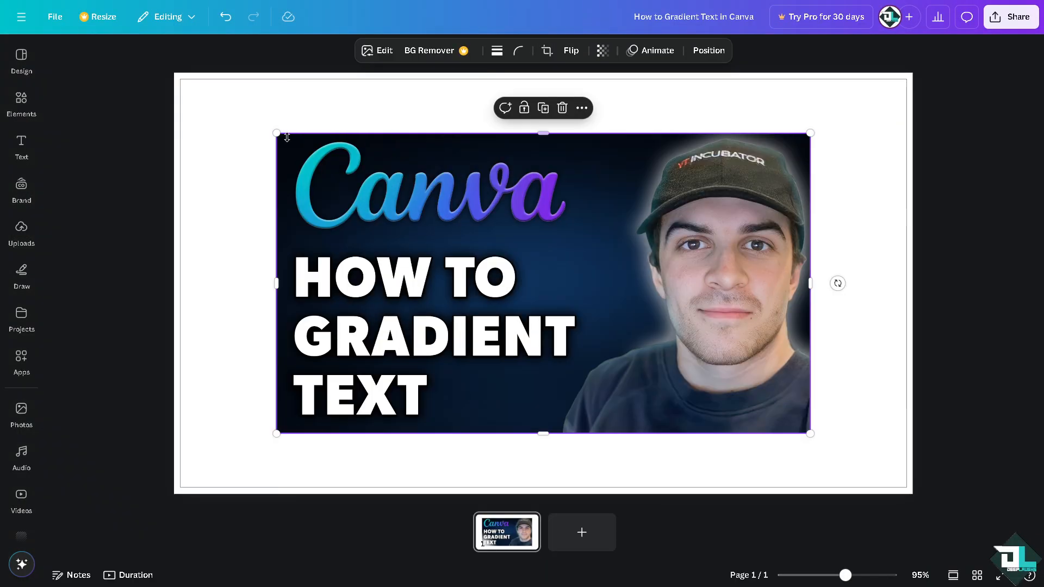
{"action": "left_click_drag", "start_coordinate": [275, 133], "coordinate": [181, 80]}
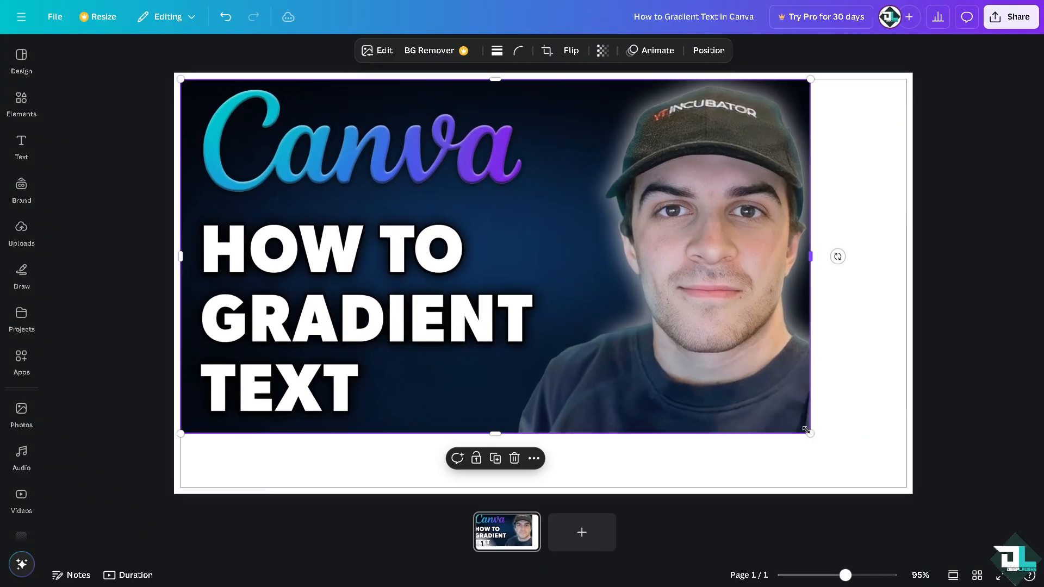
{"action": "left_click_drag", "start_coordinate": [809, 432], "coordinate": [906, 487]}
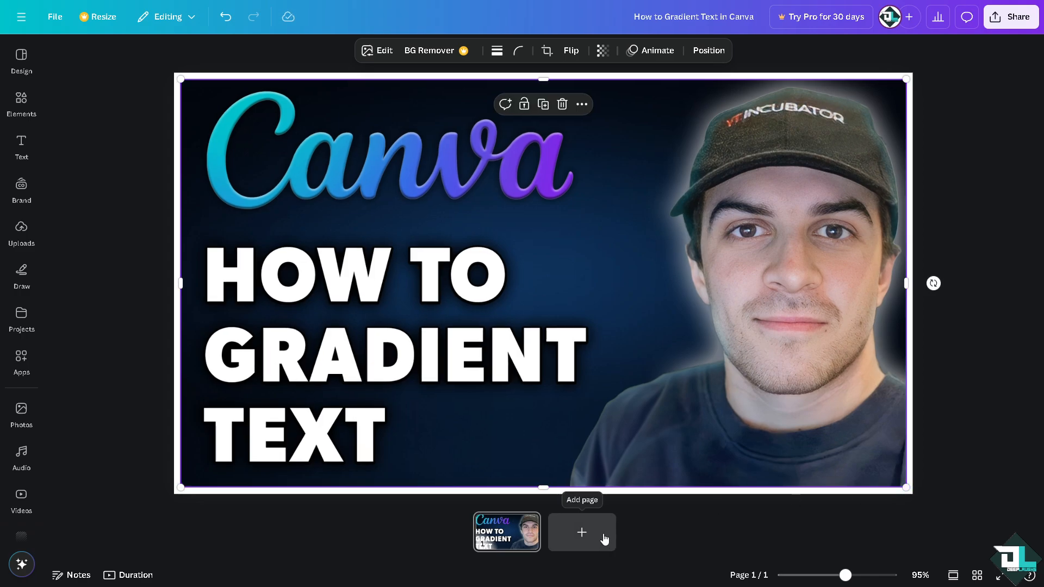
Add a blank second page and search the app library for "gradient".
{"action": "left_click", "coordinate": [603, 538]}
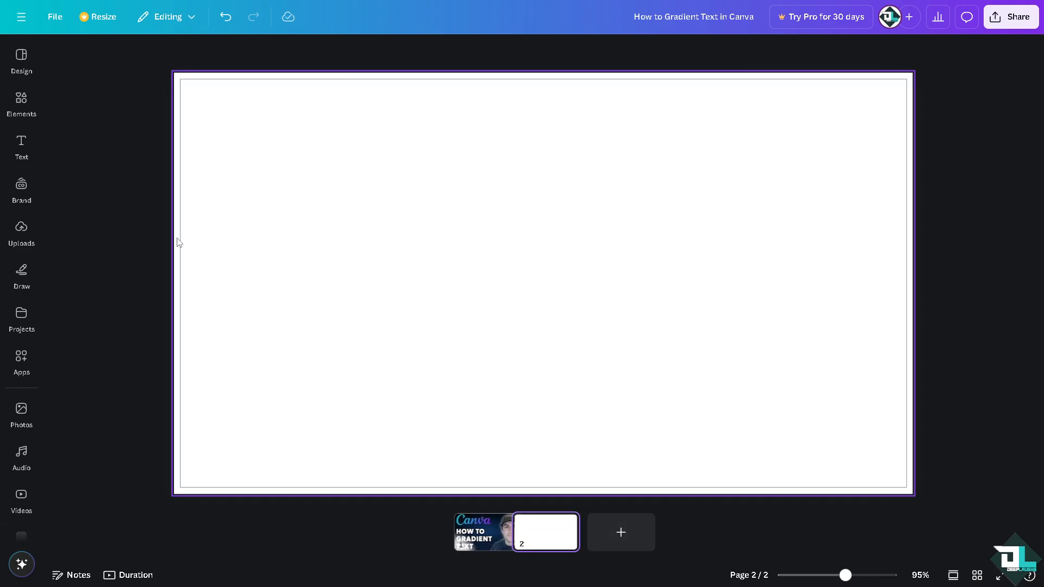
{"action": "left_click", "coordinate": [22, 352]}
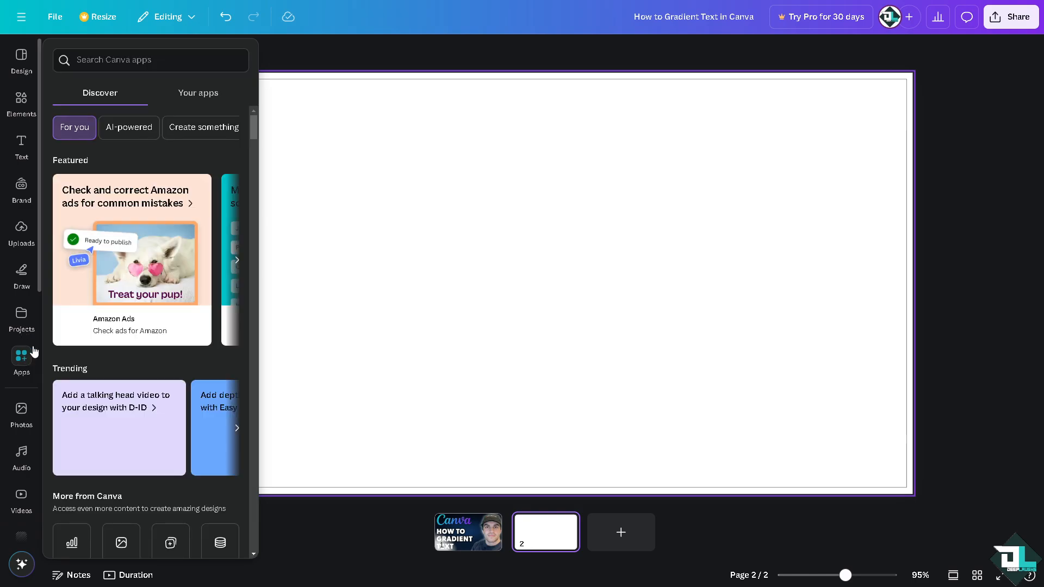
{"action": "type", "text": "gradient"}
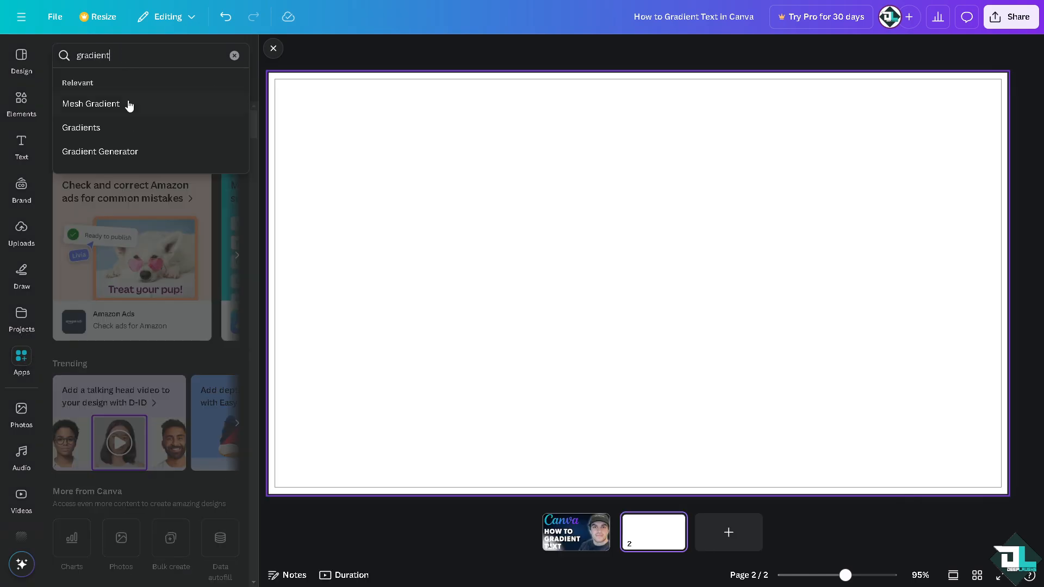
{"action": "scroll", "coordinate": [152, 174], "scroll_direction": "down", "scroll_amount": 3}
{"action": "left_click", "coordinate": [136, 52]}
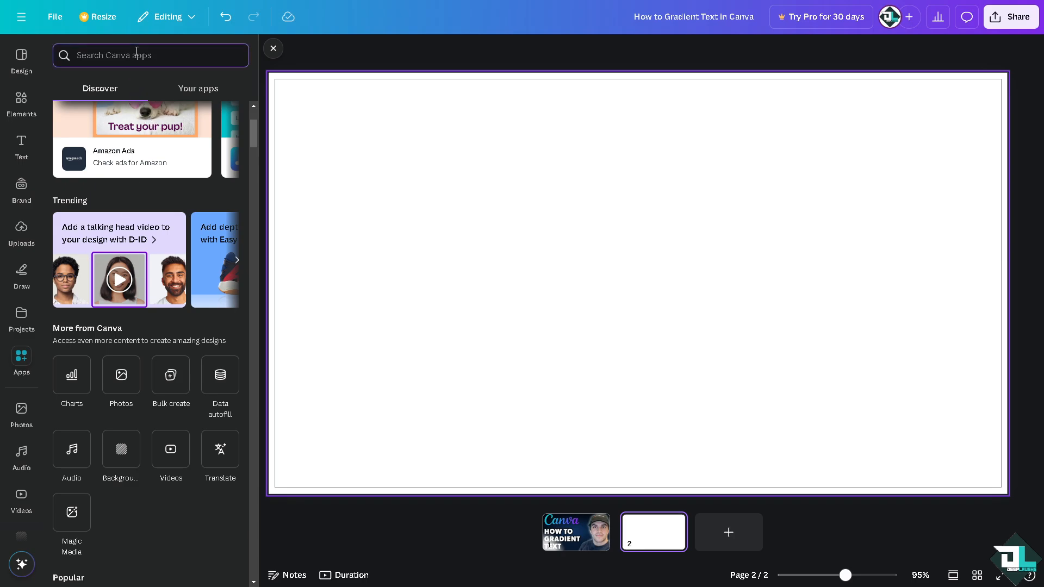
Search the app library for "TypeGra" and open the TypeGradient app.
{"action": "type", "text": "Type"}
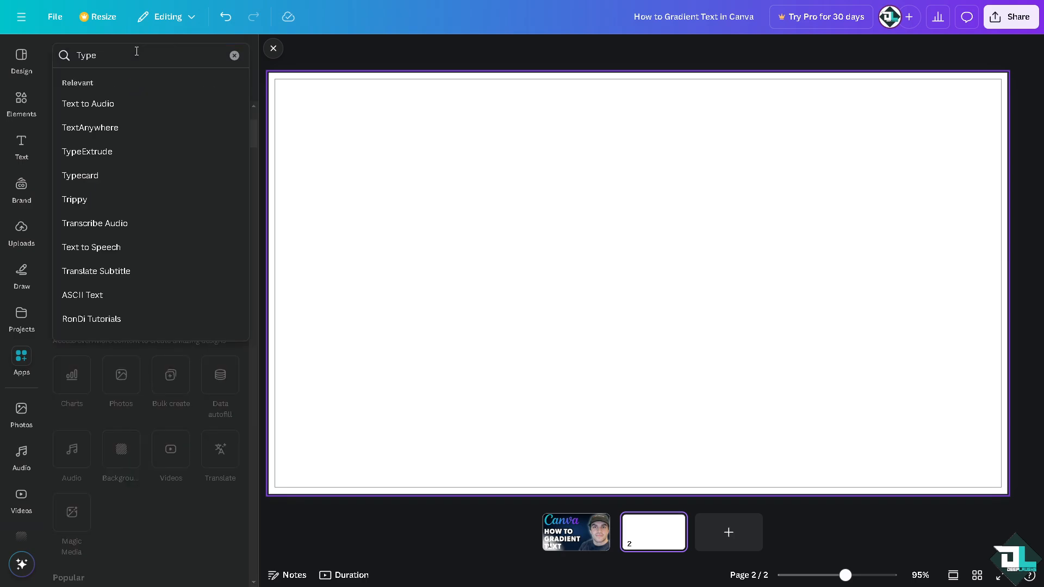
{"action": "type", "text": "Gra"}
{"action": "key", "text": "Down"}
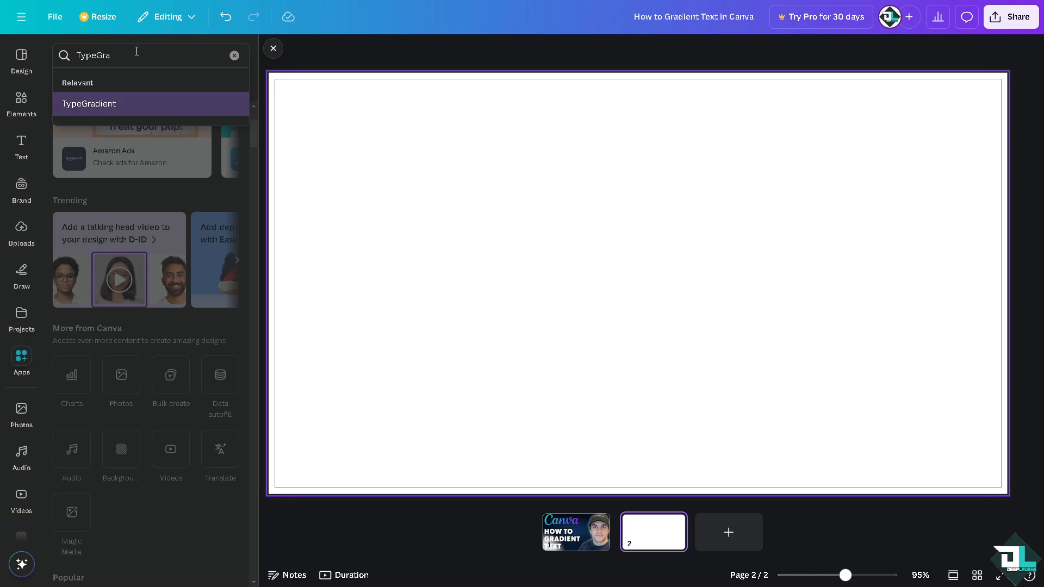
{"action": "key", "text": "Return"}
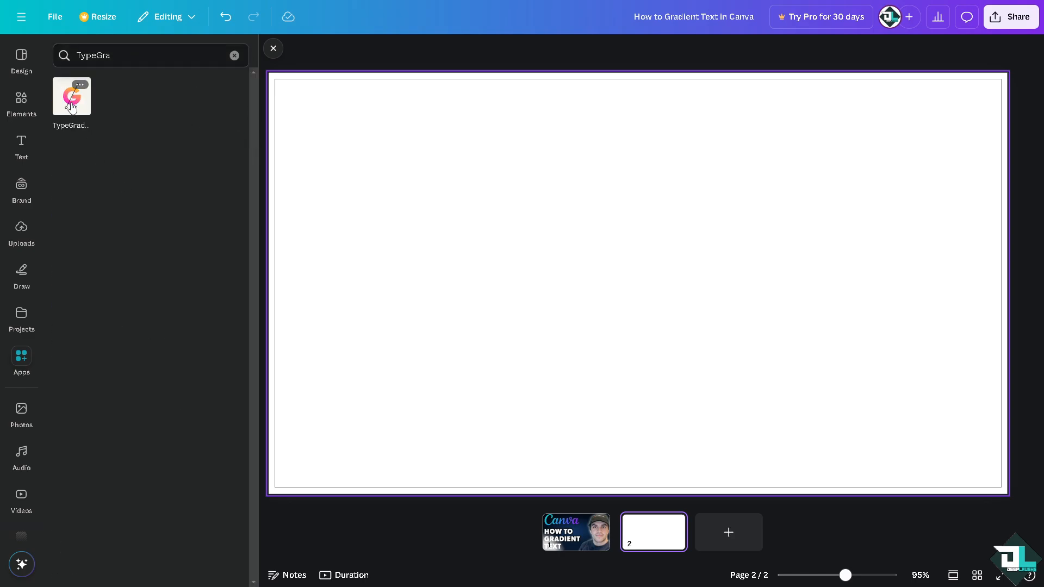
{"action": "left_click", "coordinate": [72, 105]}
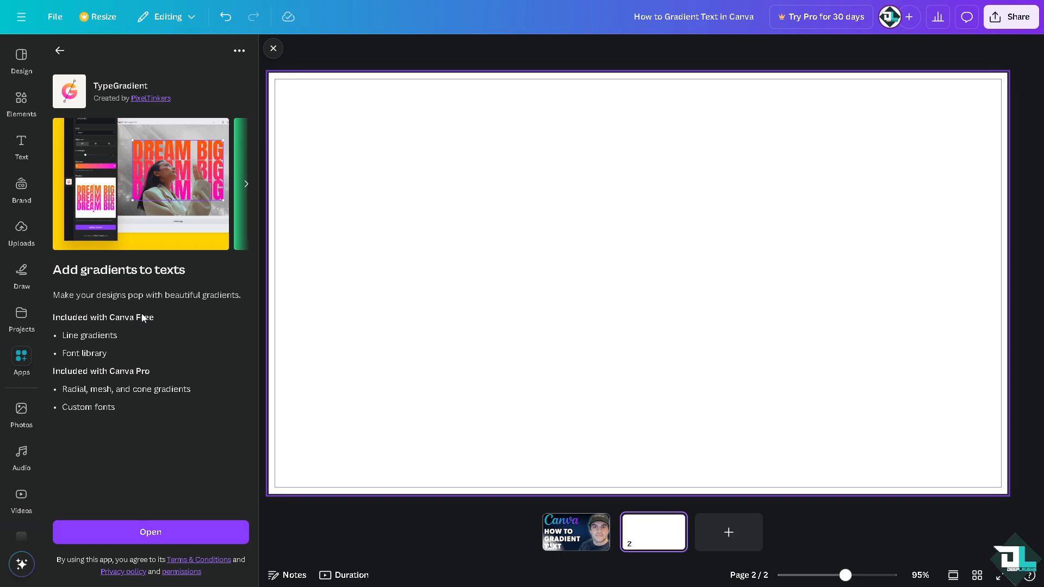
{"action": "left_click", "coordinate": [141, 530]}
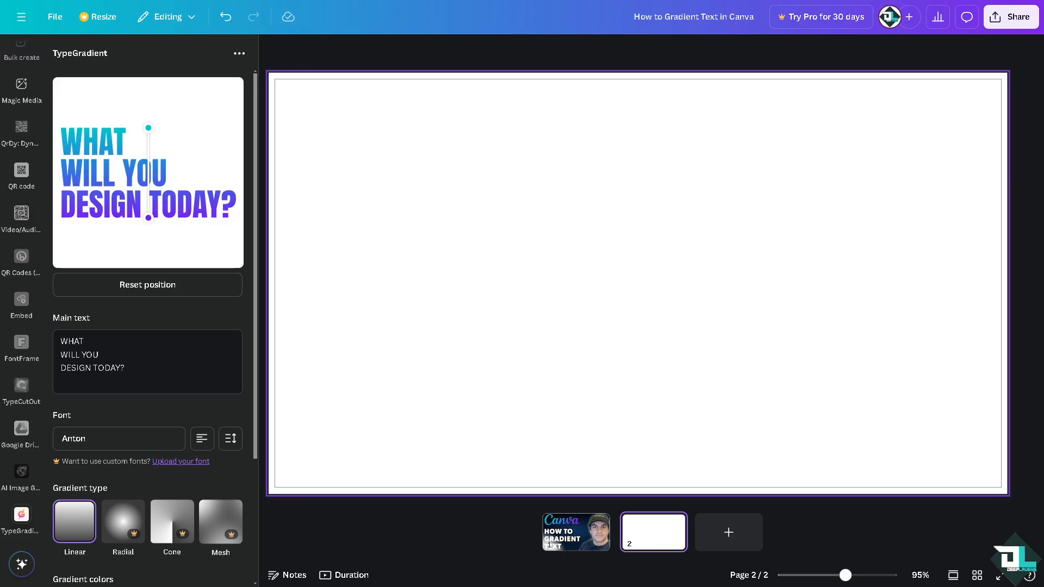
Replace TypeGradient's main text with "How to Gradient Text in Canva".
{"action": "left_click_drag", "start_coordinate": [155, 368], "coordinate": [59, 339]}
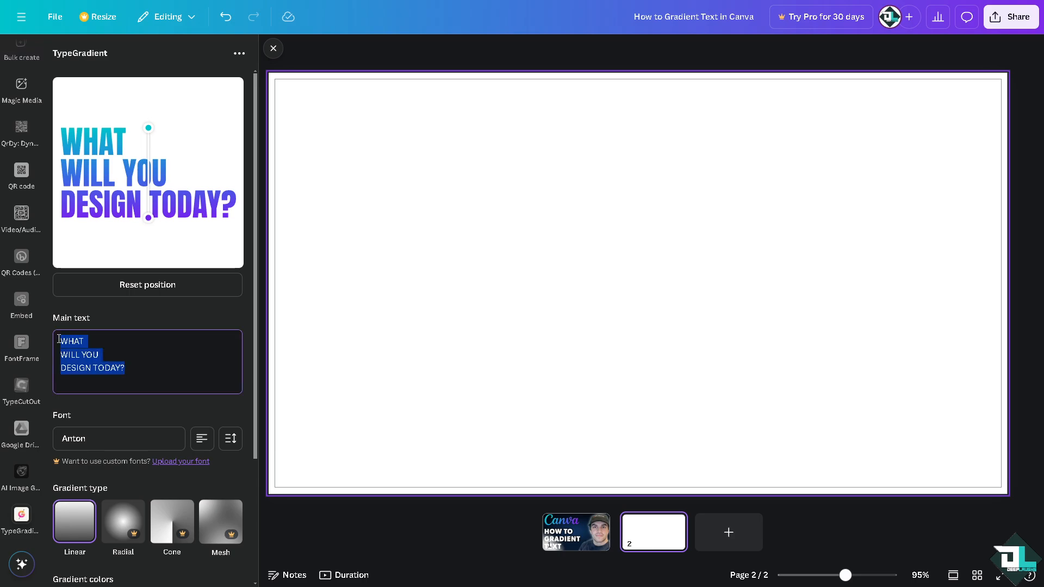
{"action": "type", "text": "How to Gradient Text in Canva"}
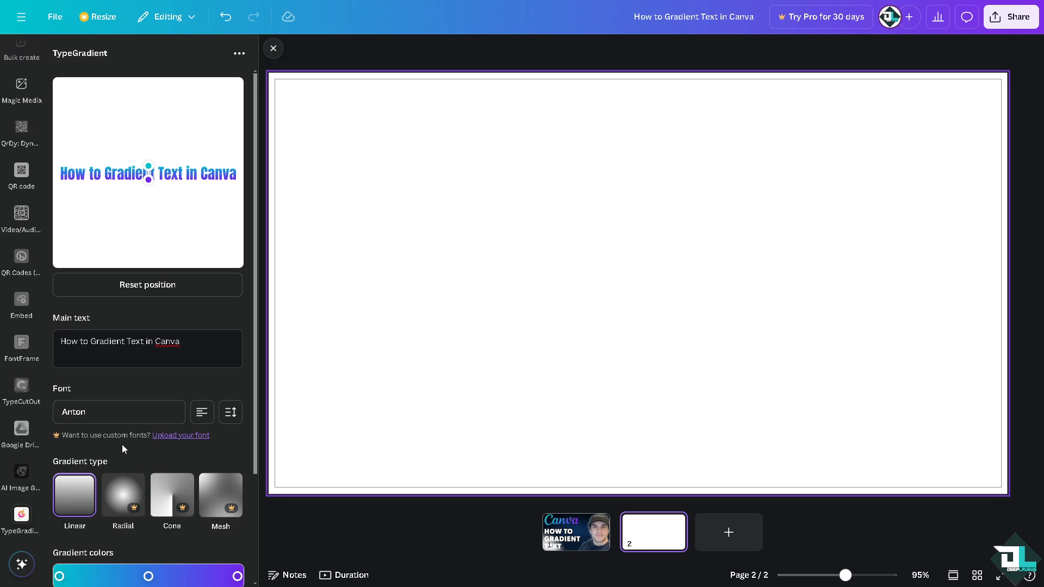
Set the gradient text's font to Balloony and return to the TypeGradient settings.
{"action": "scroll", "coordinate": [122, 446], "scroll_direction": "down", "scroll_amount": 2}
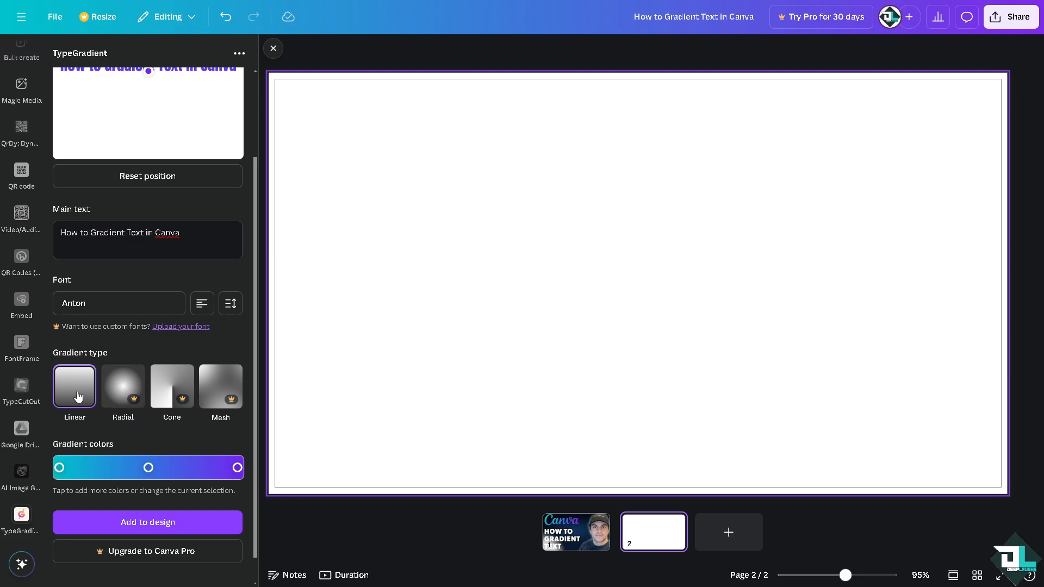
{"action": "left_click", "coordinate": [106, 309]}
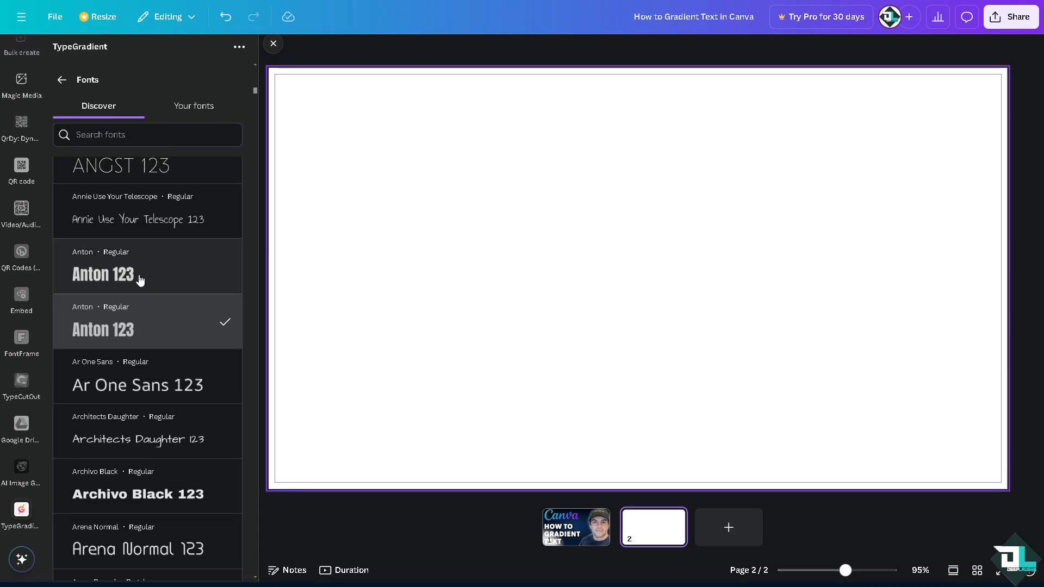
{"action": "scroll", "coordinate": [155, 402], "scroll_direction": "down", "scroll_amount": 6}
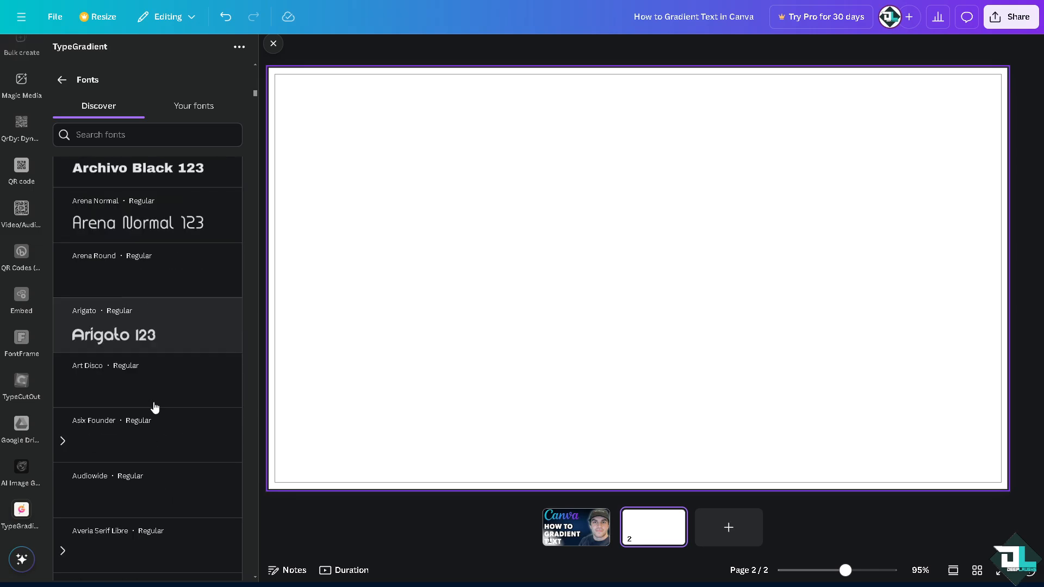
{"action": "scroll", "coordinate": [156, 407], "scroll_direction": "up", "scroll_amount": 3}
{"action": "scroll", "coordinate": [154, 407], "scroll_direction": "down", "scroll_amount": 5}
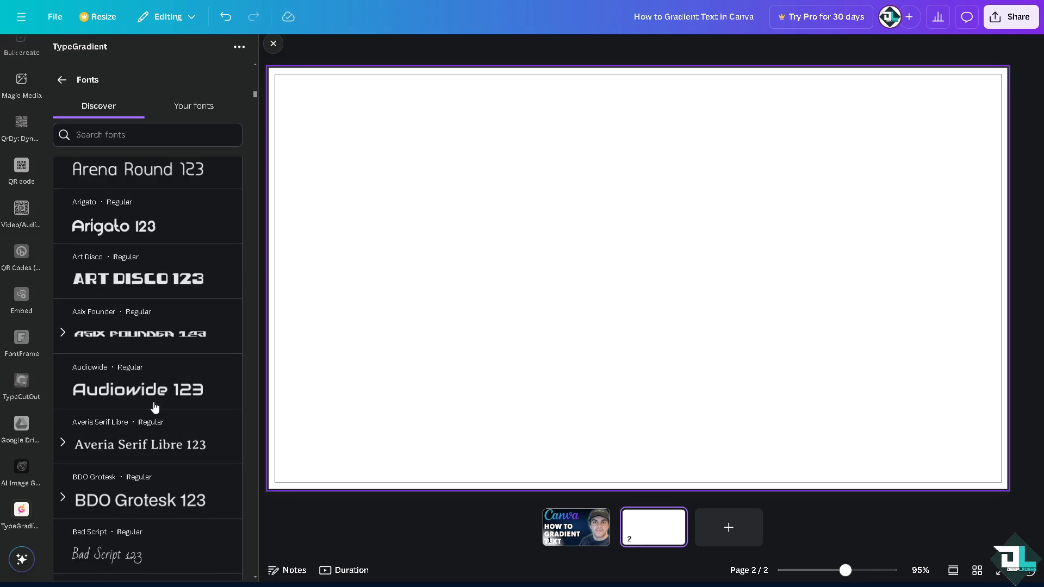
{"action": "scroll", "coordinate": [155, 406], "scroll_direction": "down", "scroll_amount": 4}
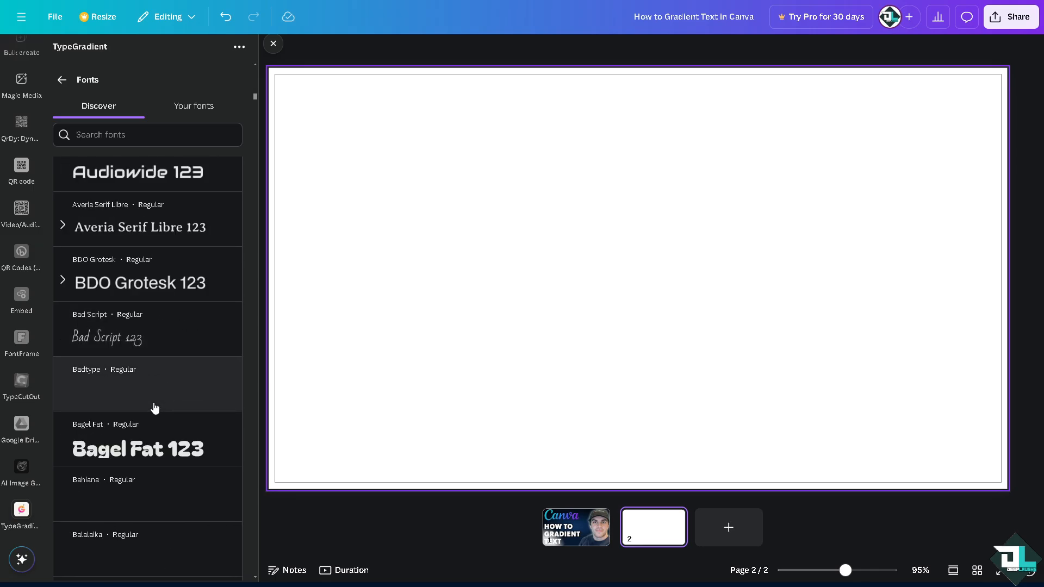
{"action": "scroll", "coordinate": [125, 446], "scroll_direction": "down", "scroll_amount": 5}
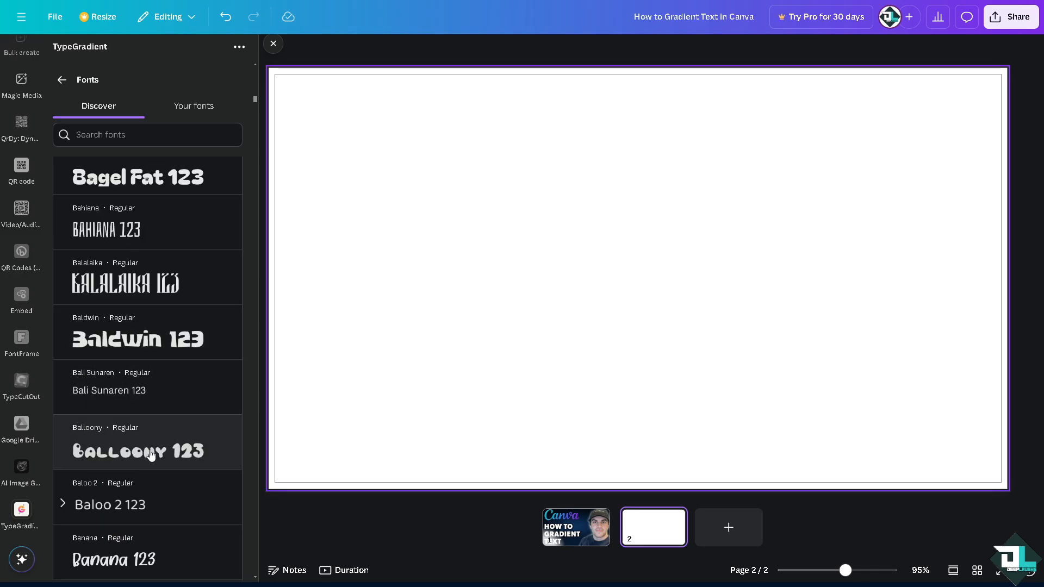
{"action": "left_click", "coordinate": [151, 456]}
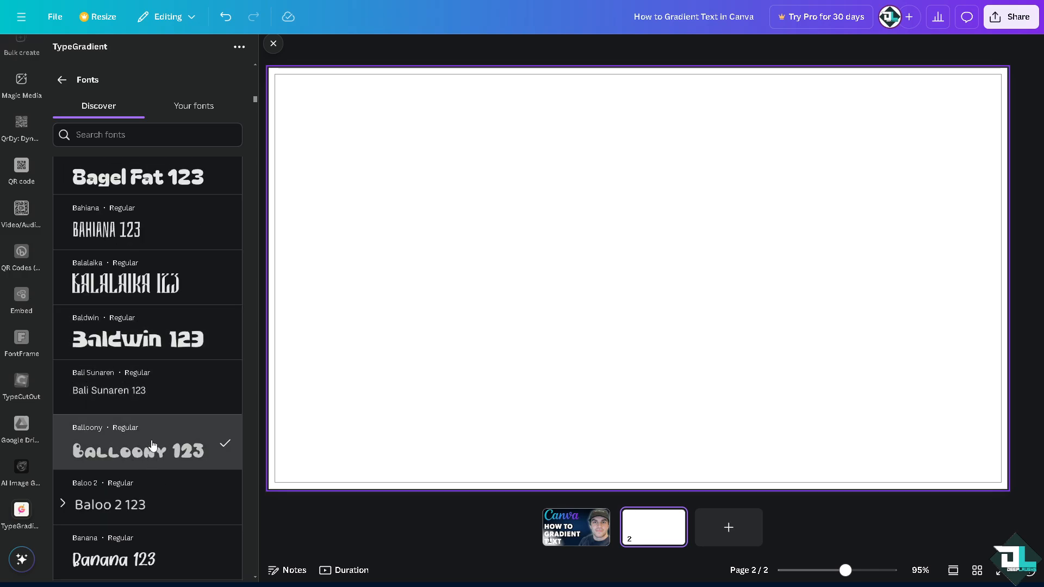
{"action": "left_click", "coordinate": [338, 321]}
{"action": "left_click", "coordinate": [61, 80]}
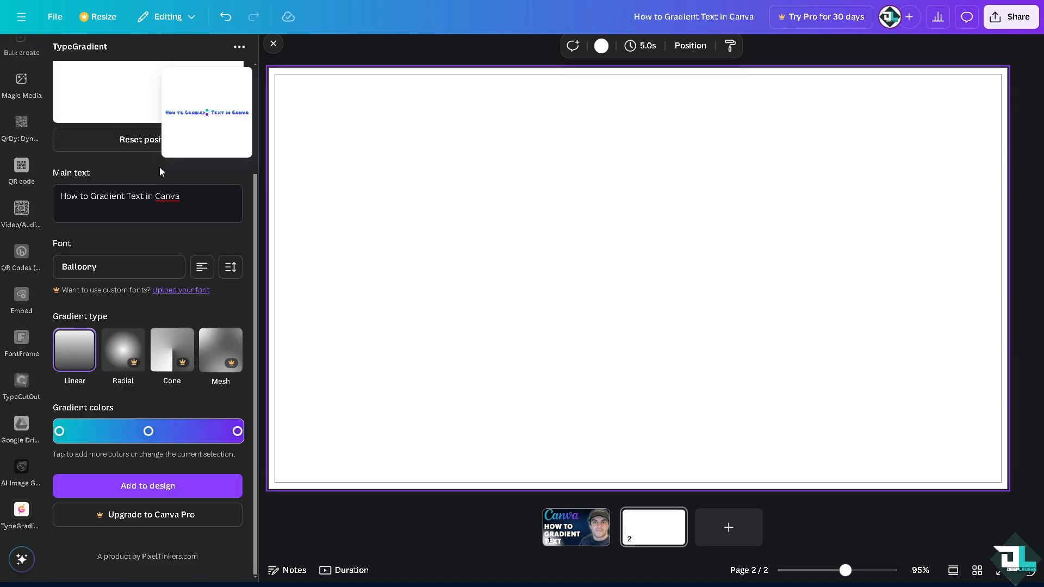
Add the gradient text to page 2 and enlarge it to span nearly the full page width.
{"action": "scroll", "coordinate": [145, 402], "scroll_direction": "up", "scroll_amount": 3}
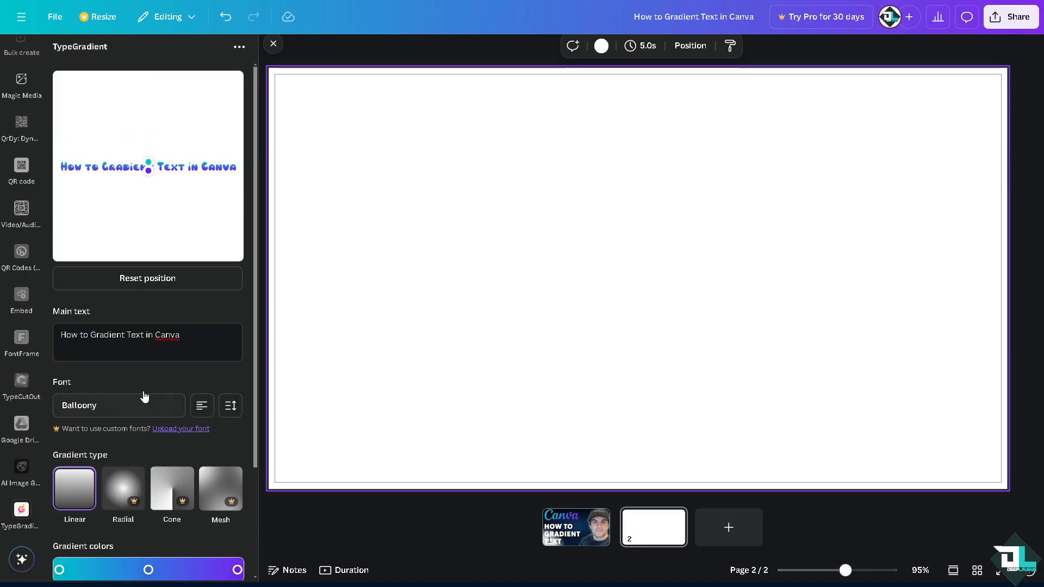
{"action": "scroll", "coordinate": [151, 514], "scroll_direction": "down", "scroll_amount": 3}
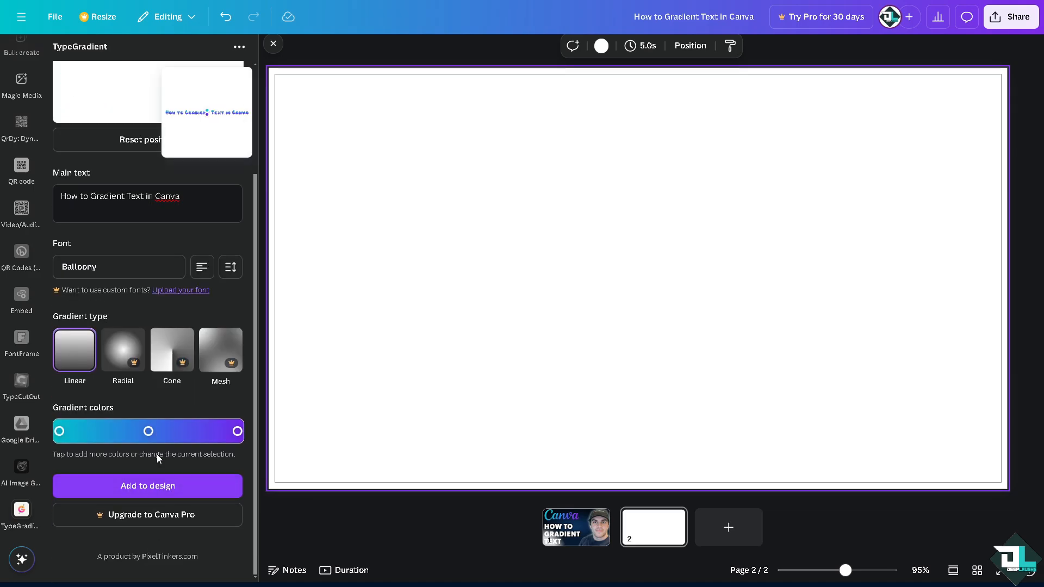
{"action": "left_click", "coordinate": [146, 492]}
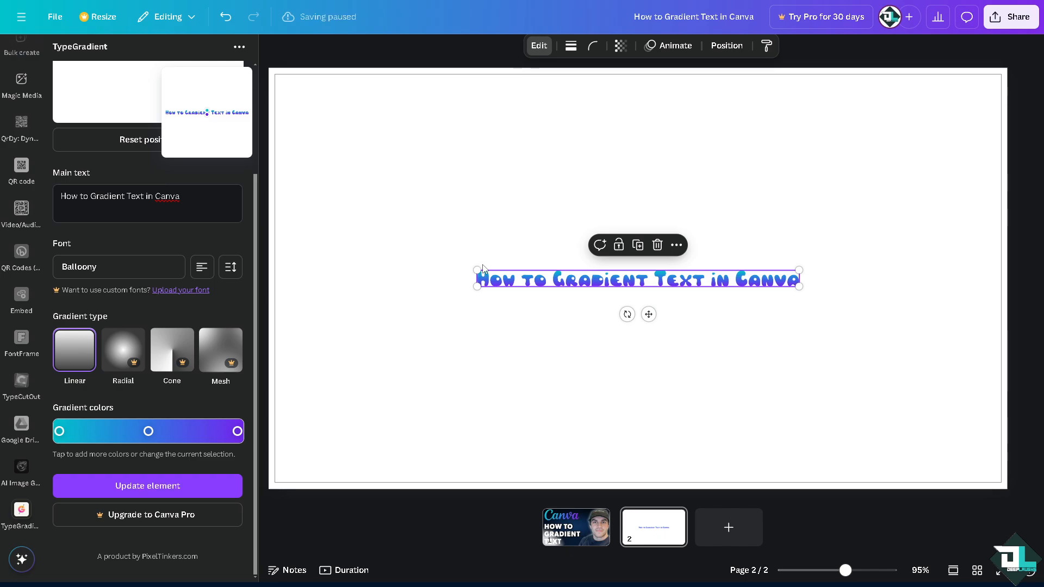
{"action": "left_click_drag", "start_coordinate": [477, 270], "coordinate": [280, 163]}
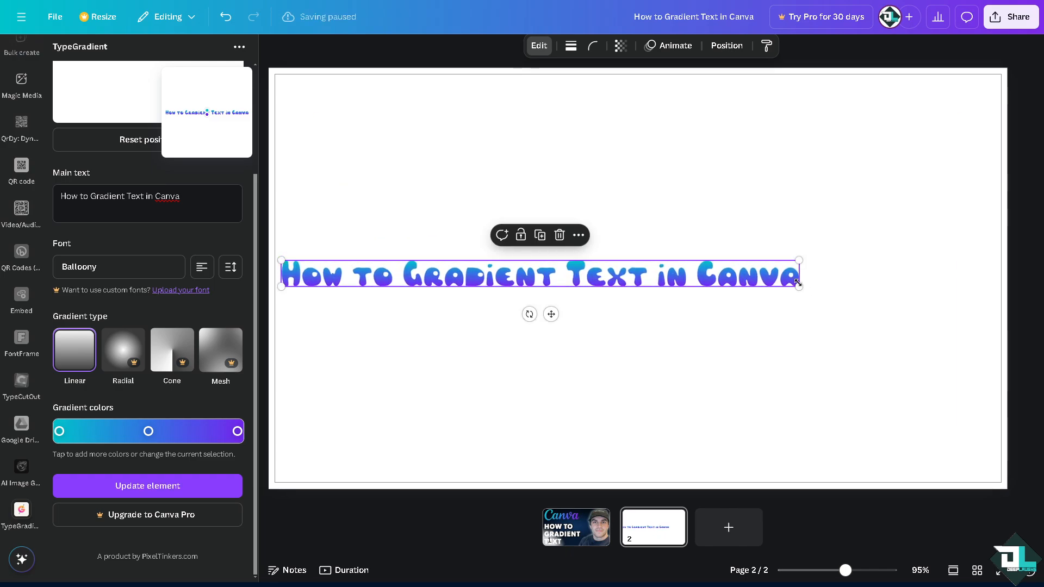
{"action": "left_click_drag", "start_coordinate": [797, 282], "coordinate": [980, 369]}
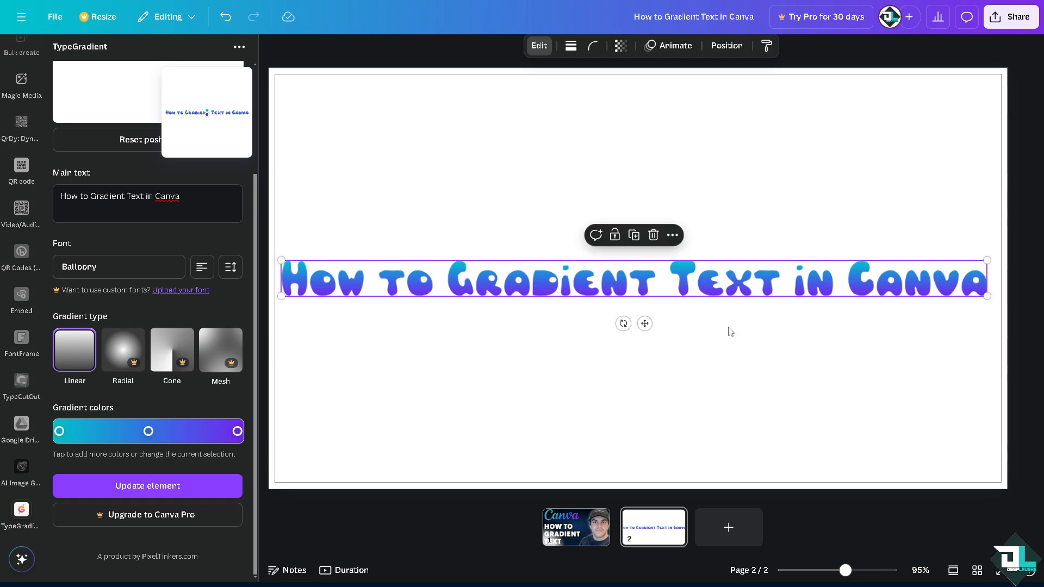
{"action": "left_click", "coordinate": [533, 396]}
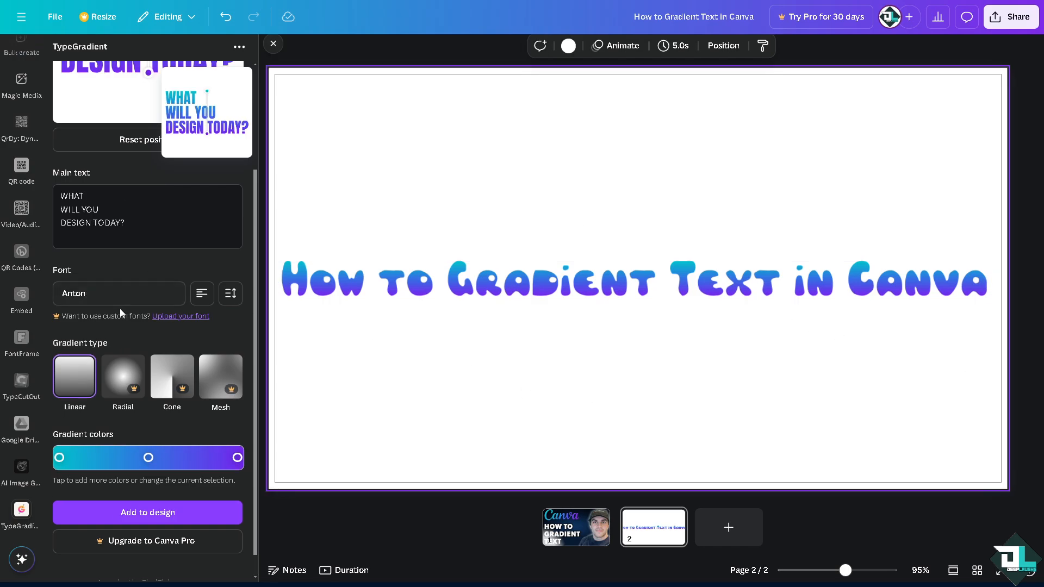
Bring up the design elements and move the gradient text to the upper edge of page 2.
{"action": "scroll", "coordinate": [37, 245], "scroll_direction": "up", "scroll_amount": 10}
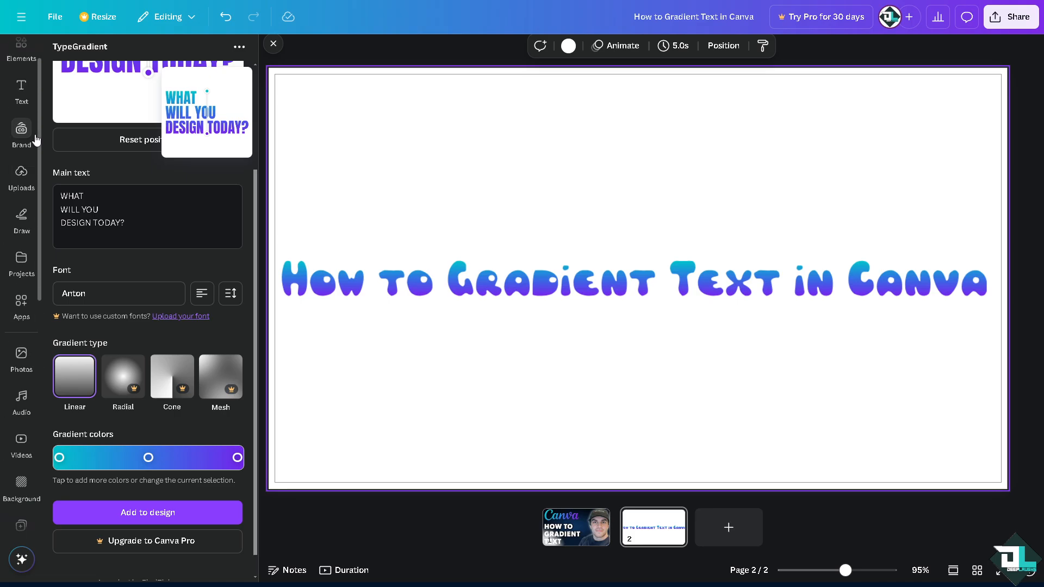
{"action": "scroll", "coordinate": [35, 141], "scroll_direction": "up", "scroll_amount": 2}
{"action": "left_click", "coordinate": [21, 95]}
{"action": "left_click_drag", "start_coordinate": [464, 279], "coordinate": [479, 116]}
{"action": "left_click", "coordinate": [61, 47]}
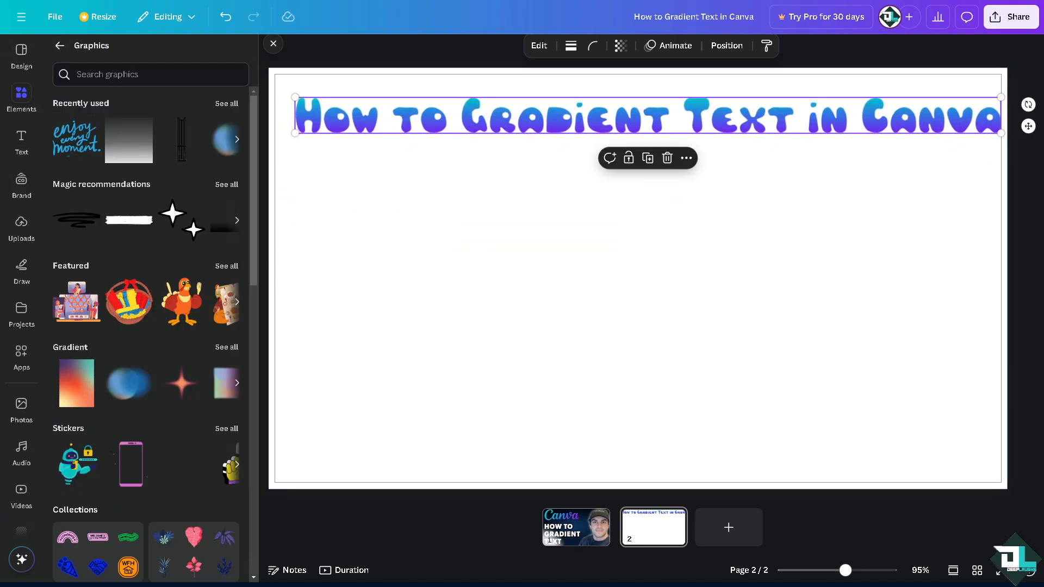
Search the graphics for "Frame".
{"action": "left_click", "coordinate": [124, 73]}
{"action": "type", "text": "frame"}
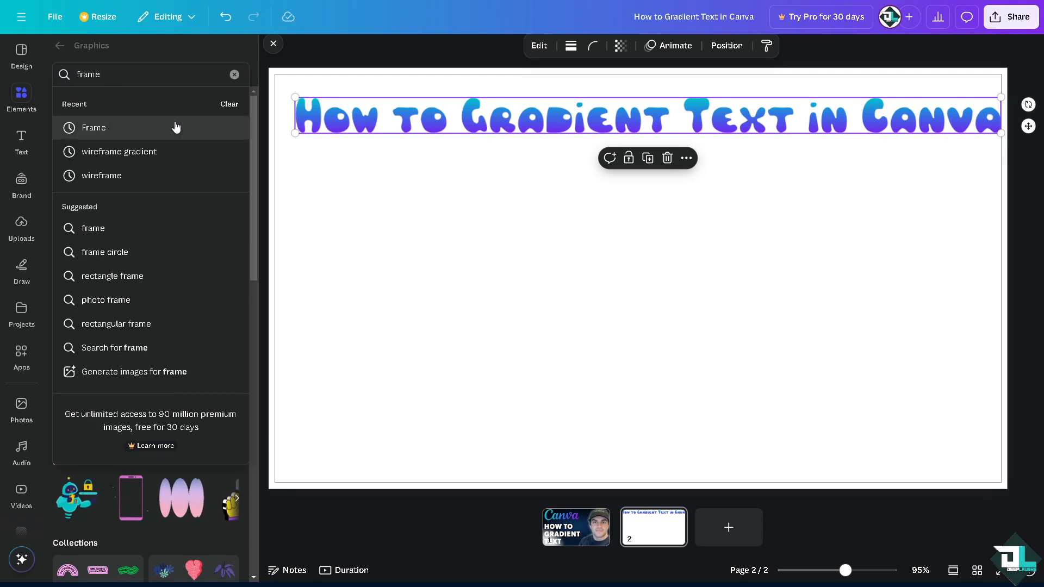
{"action": "left_click", "coordinate": [178, 129]}
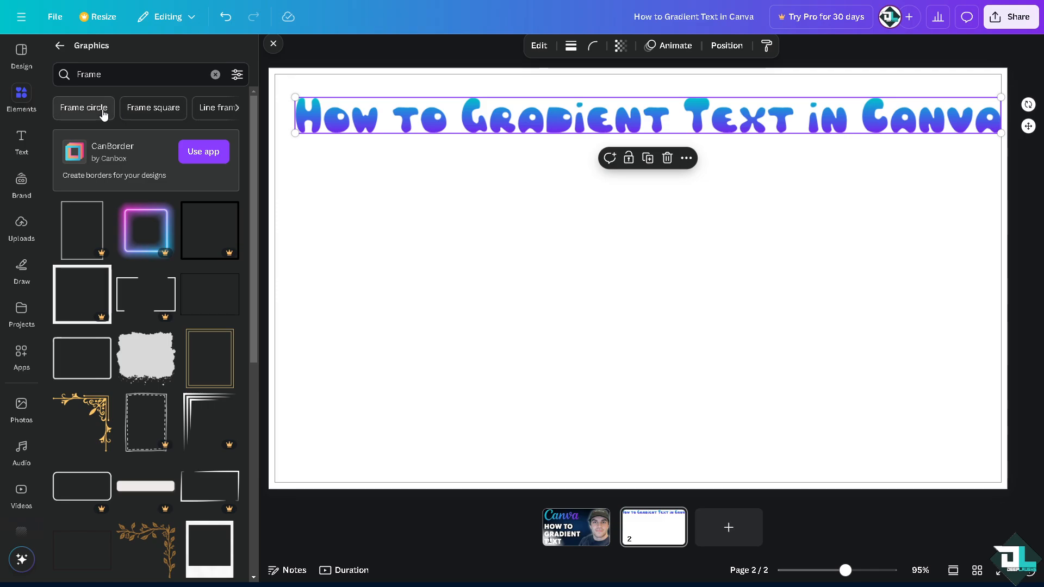
Leave the graphics results and list all the frames found for "Frame".
{"action": "scroll", "coordinate": [146, 239], "scroll_direction": "down", "scroll_amount": 5}
{"action": "scroll", "coordinate": [149, 242], "scroll_direction": "down", "scroll_amount": 4}
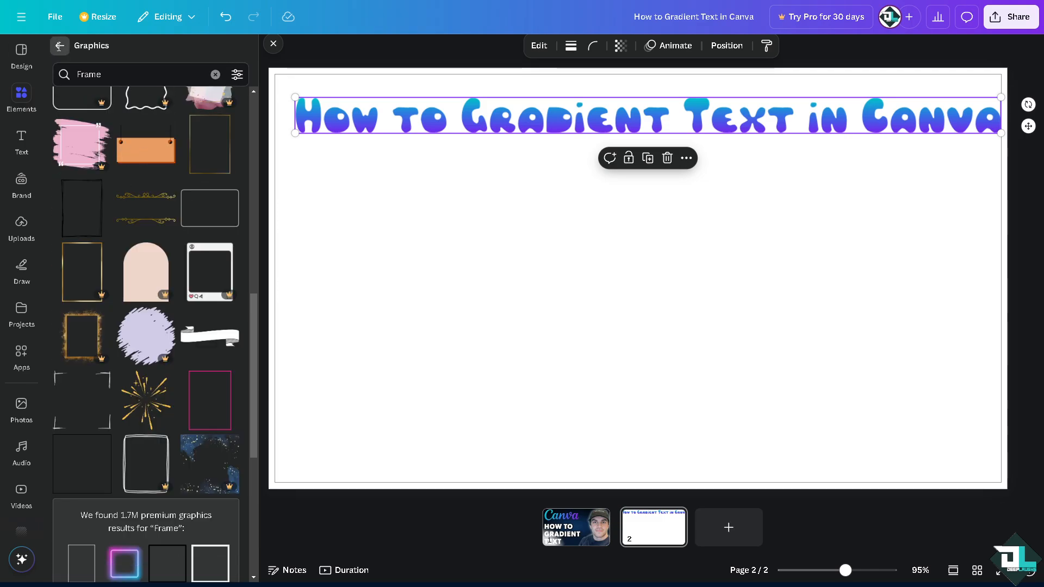
{"action": "left_click", "coordinate": [60, 46]}
{"action": "left_click", "coordinate": [119, 83]}
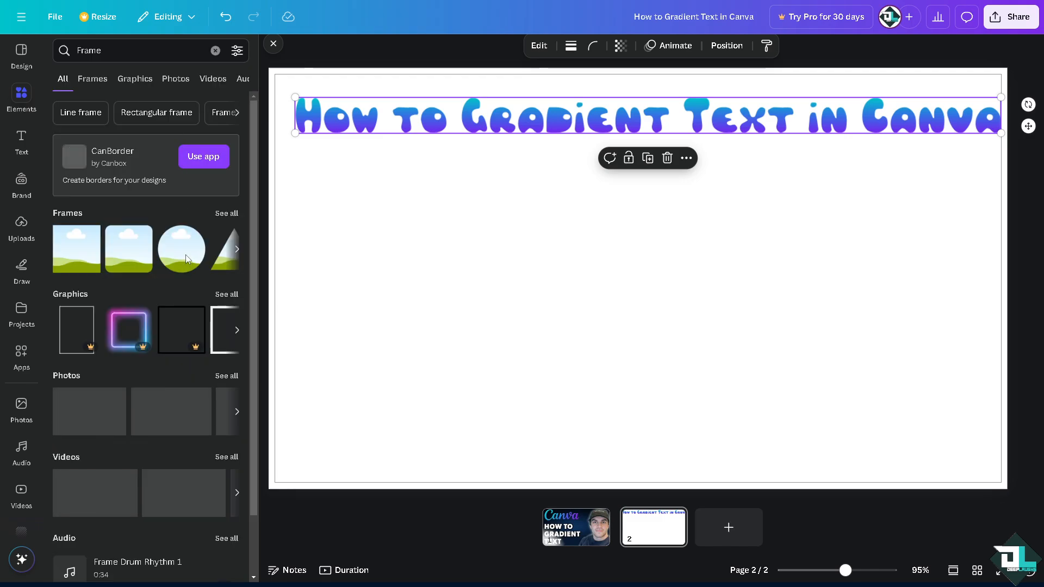
{"action": "left_click", "coordinate": [232, 216]}
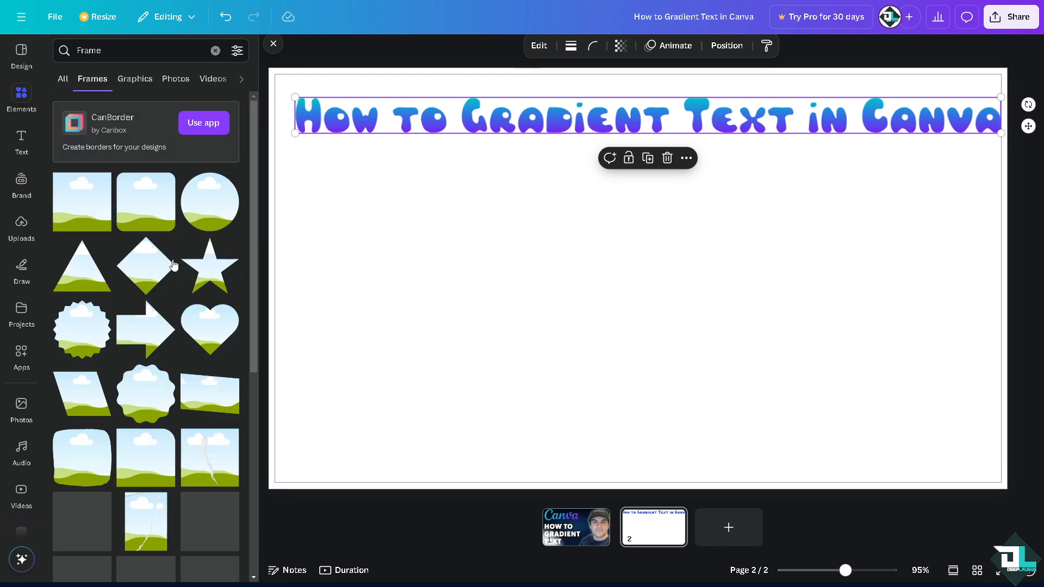
Add the letter D frame to page 2, shrink it, and place it under the start of the gradient text.
{"action": "scroll", "coordinate": [169, 309], "scroll_direction": "down", "scroll_amount": 4}
{"action": "scroll", "coordinate": [163, 326], "scroll_direction": "down", "scroll_amount": 10}
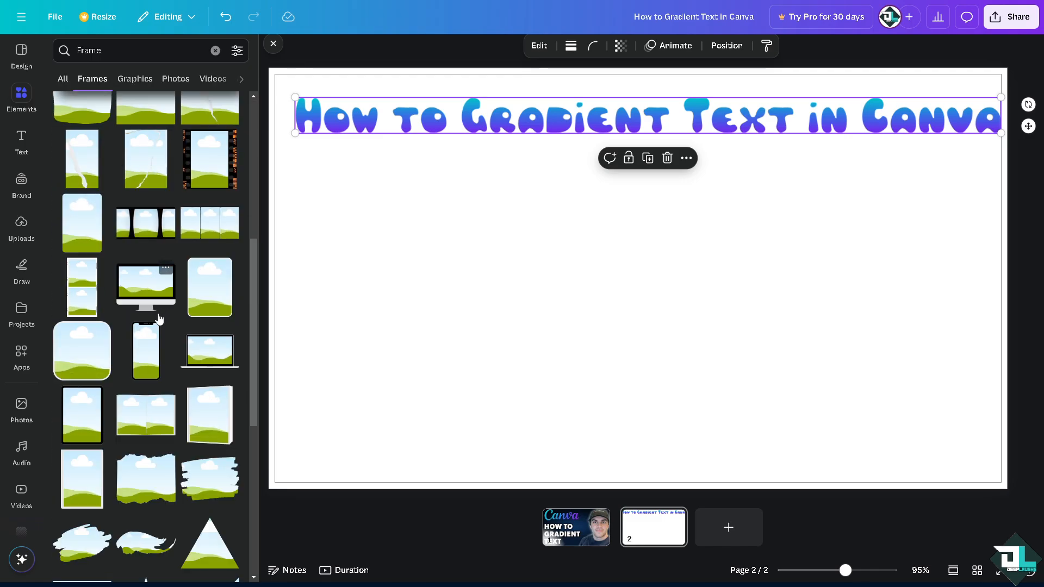
{"action": "scroll", "coordinate": [152, 342], "scroll_direction": "down", "scroll_amount": 10}
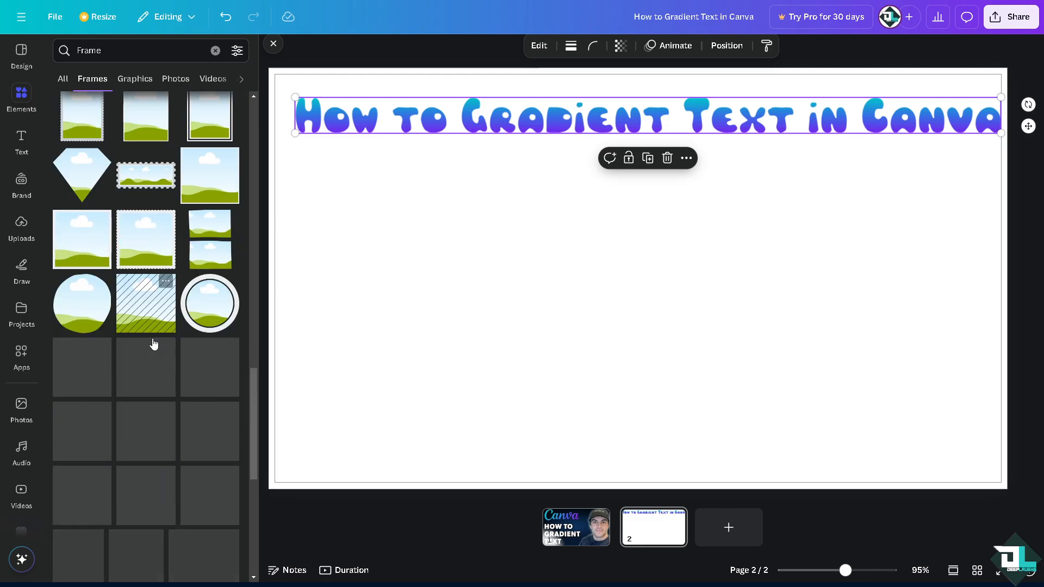
{"action": "scroll", "coordinate": [136, 326], "scroll_direction": "down", "scroll_amount": 1}
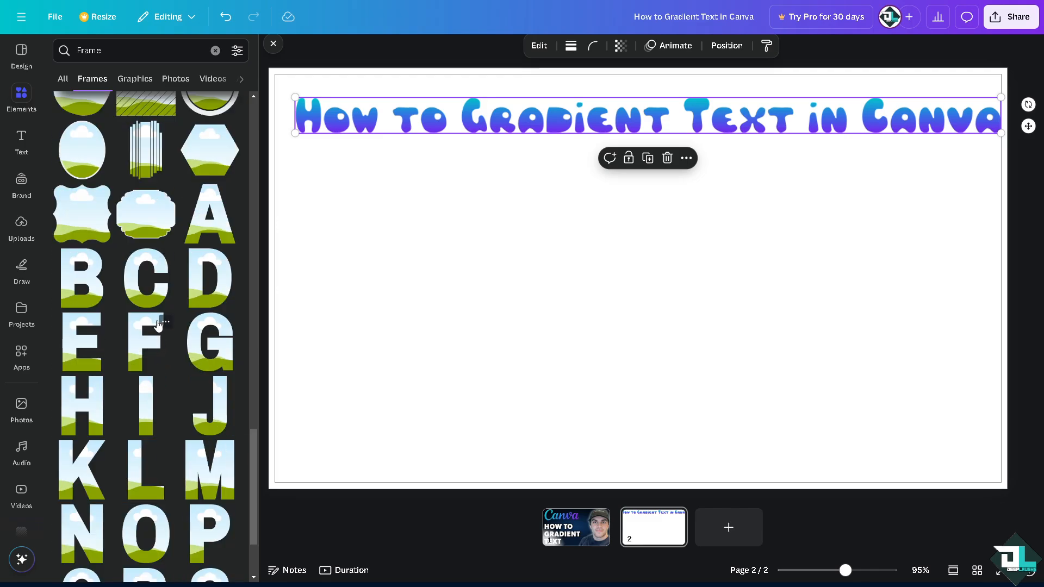
{"action": "left_click", "coordinate": [196, 291]}
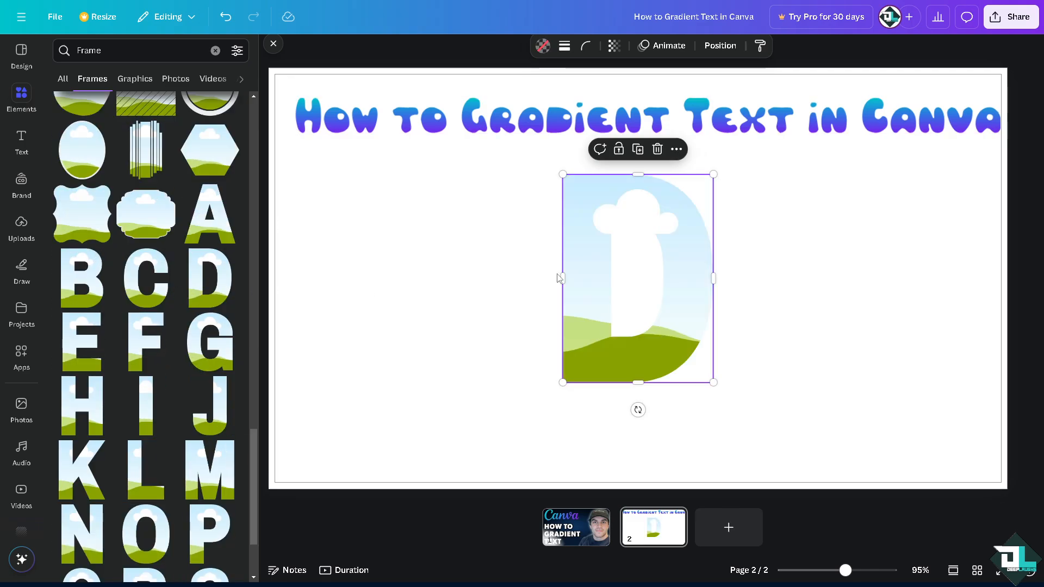
{"action": "left_click_drag", "start_coordinate": [592, 269], "coordinate": [333, 248]}
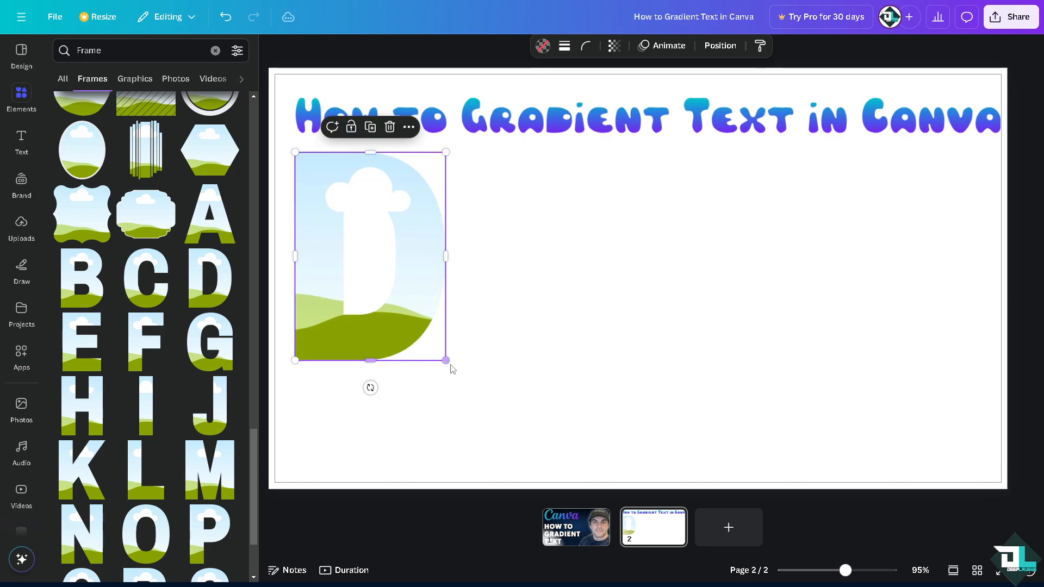
{"action": "left_click_drag", "start_coordinate": [445, 358], "coordinate": [376, 265]}
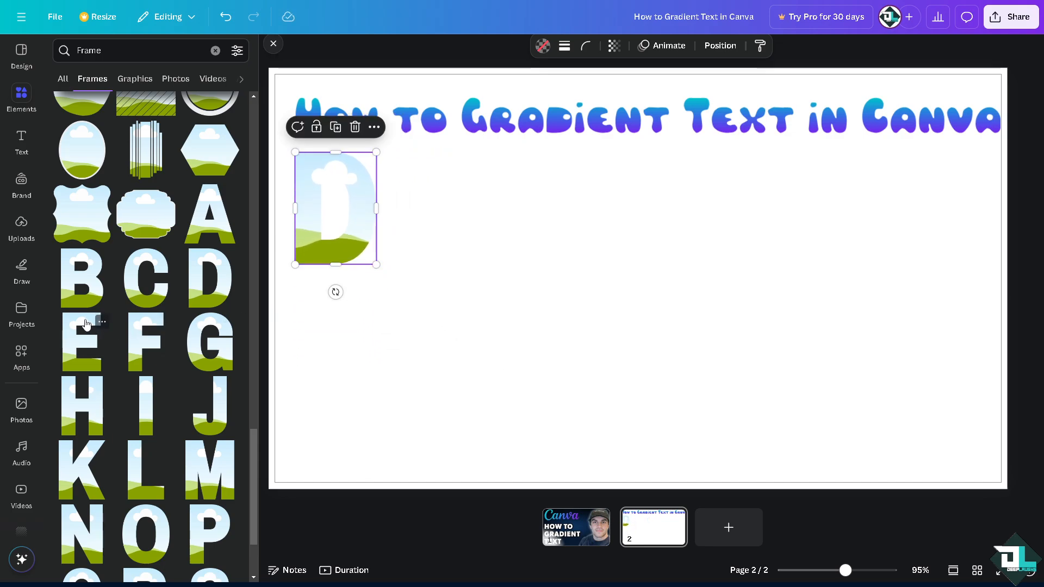
Add a letter E frame beside the D at a similar height and place a duplicate of it to its right.
{"action": "left_click", "coordinate": [86, 324]}
{"action": "left_click_drag", "start_coordinate": [705, 384], "coordinate": [630, 268]}
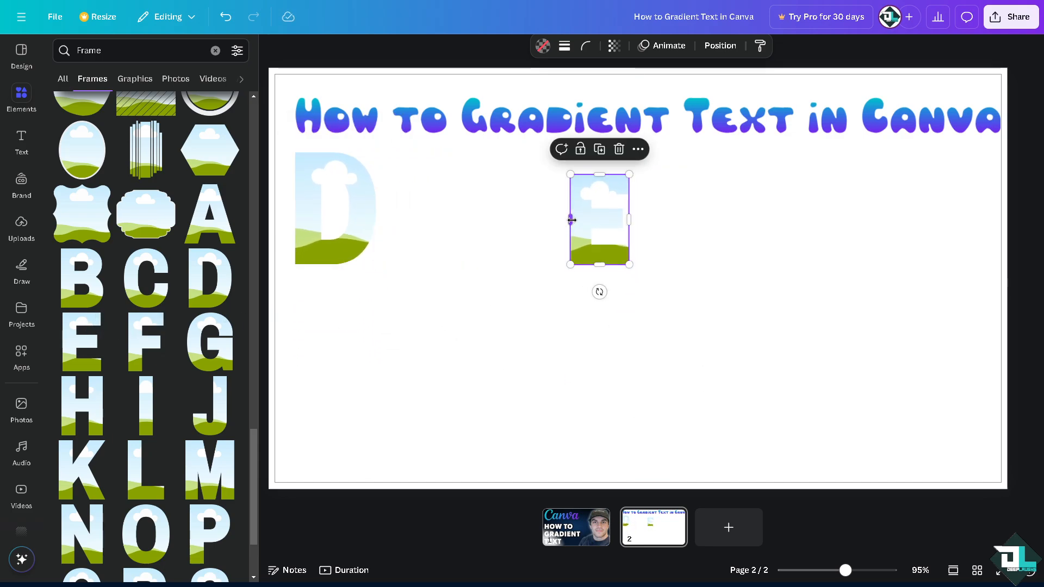
{"action": "left_click_drag", "start_coordinate": [598, 223], "coordinate": [474, 275]}
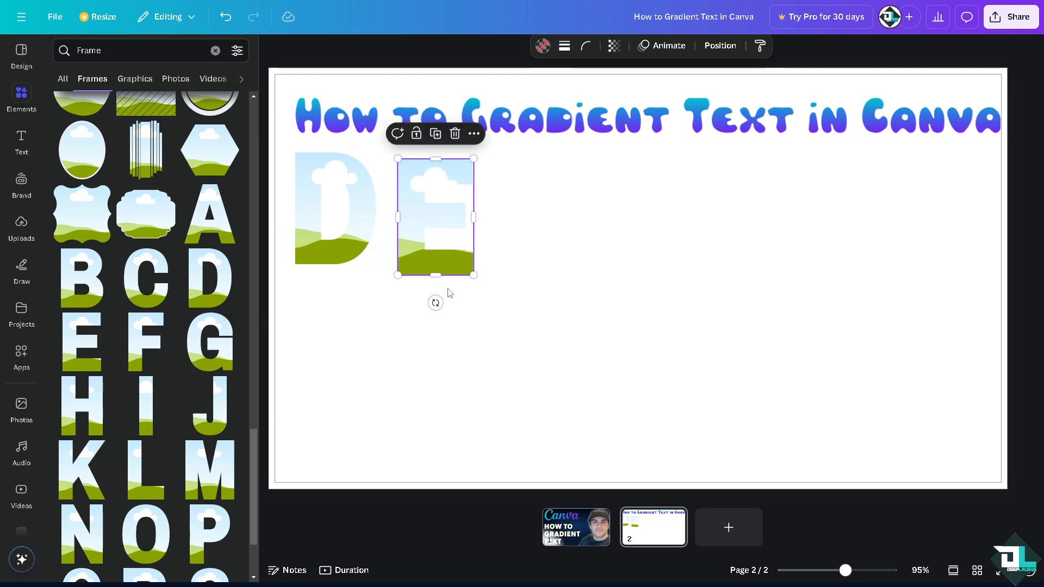
{"action": "key", "text": "ctrl+d"}
{"action": "left_click_drag", "start_coordinate": [455, 232], "coordinate": [552, 224]}
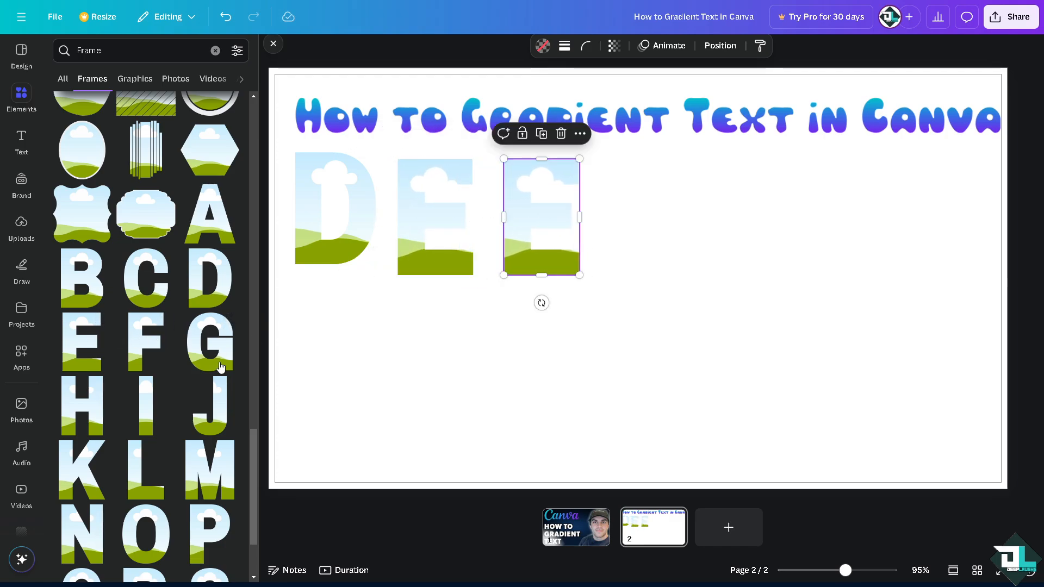
Add a letter P frame, shrink it to the height of the E frames, and place it after the second E.
{"action": "left_click", "coordinate": [192, 515]}
{"action": "left_click_drag", "start_coordinate": [621, 310], "coordinate": [657, 271]}
{"action": "left_click_drag", "start_coordinate": [741, 366], "coordinate": [668, 294]}
Enlarge the D frame slightly to match the other letters, and scale all four DEEP letters down together.
{"action": "left_click", "coordinate": [345, 240]}
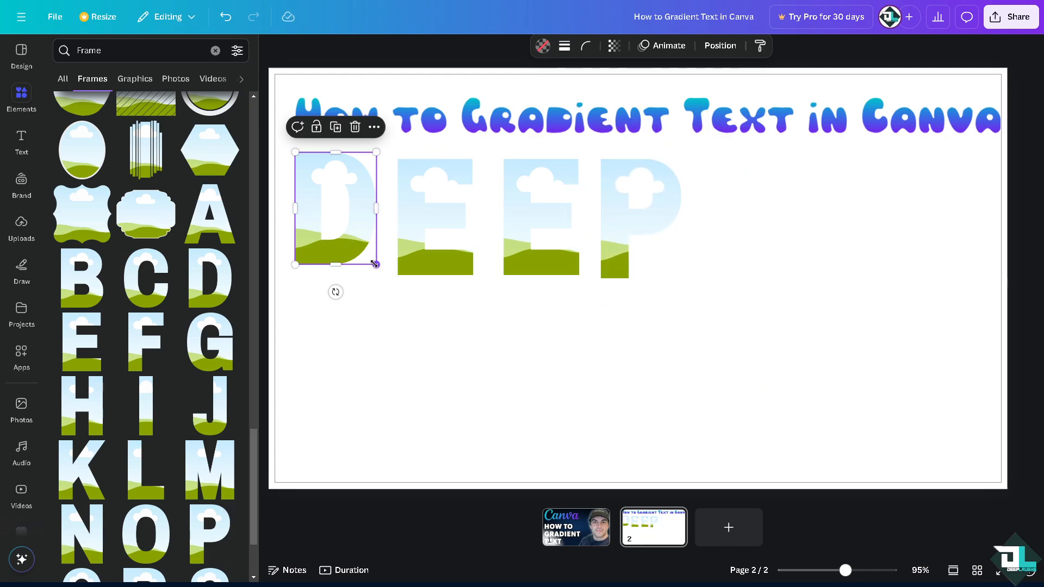
{"action": "left_click_drag", "start_coordinate": [375, 265], "coordinate": [386, 278]}
{"action": "left_click", "coordinate": [435, 228], "text": "shift"}
{"action": "left_click", "coordinate": [562, 236], "text": "shift"}
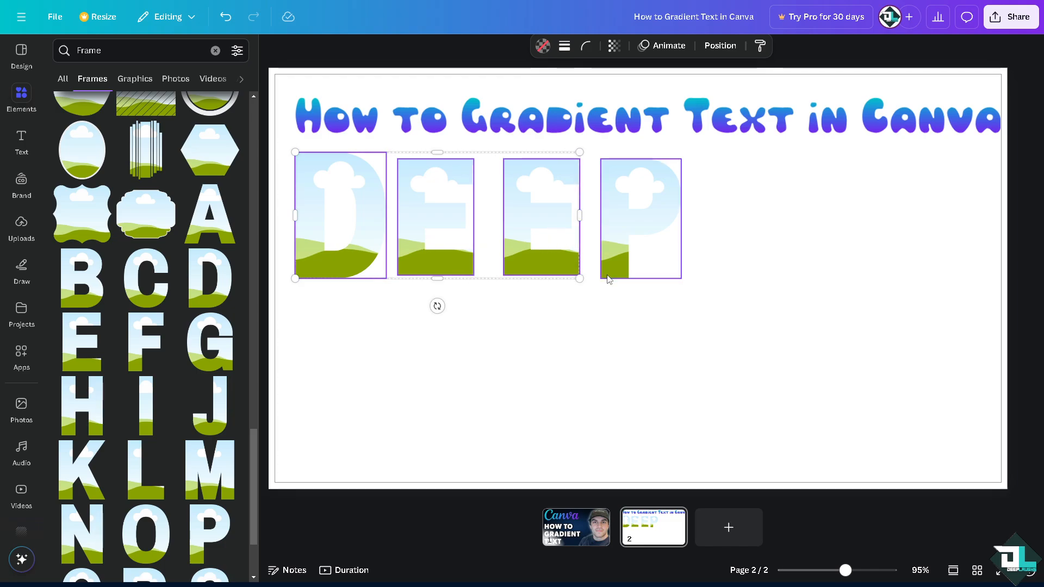
{"action": "left_click", "coordinate": [608, 274], "text": "shift"}
{"action": "left_click_drag", "start_coordinate": [681, 279], "coordinate": [537, 231]}
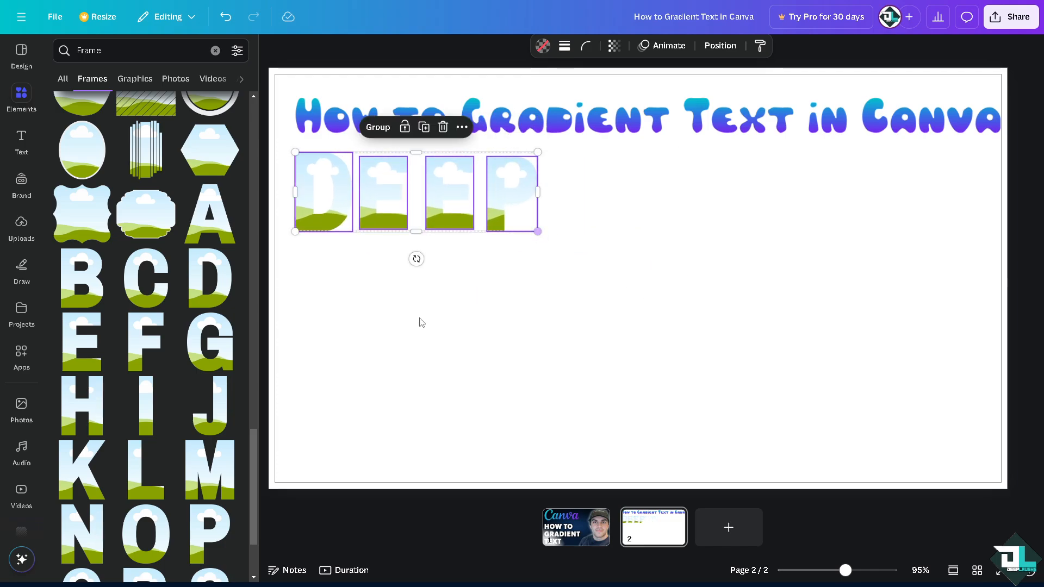
{"action": "left_click", "coordinate": [395, 357]}
Add letter L and A frames, shrink them, and place them in the same row after DEEP, leaving a word gap.
{"action": "left_click", "coordinate": [142, 463]}
{"action": "left_click_drag", "start_coordinate": [584, 268], "coordinate": [575, 241]}
{"action": "left_click_drag", "start_coordinate": [682, 364], "coordinate": [616, 241]}
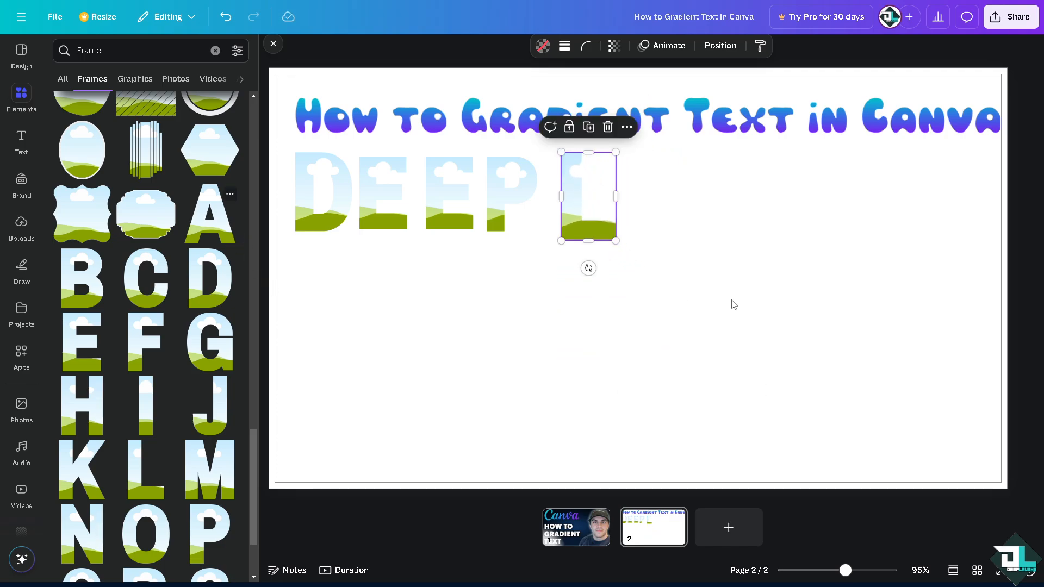
{"action": "left_click_drag", "start_coordinate": [729, 382], "coordinate": [700, 236]}
{"action": "scroll", "coordinate": [167, 440], "scroll_direction": "down", "scroll_amount": 3}
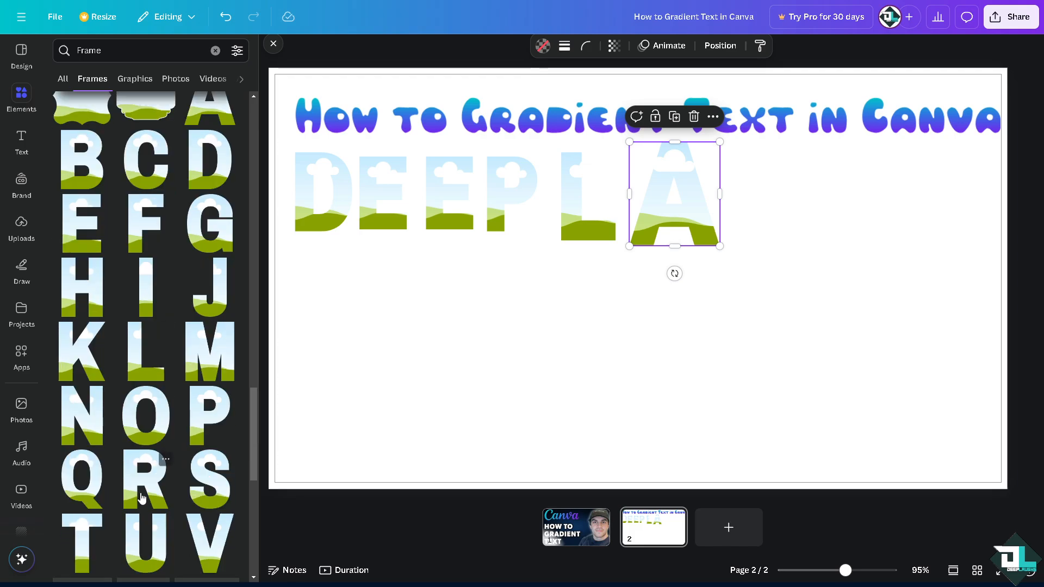
{"action": "left_click", "coordinate": [165, 523]}
{"action": "left_click", "coordinate": [503, 391]}
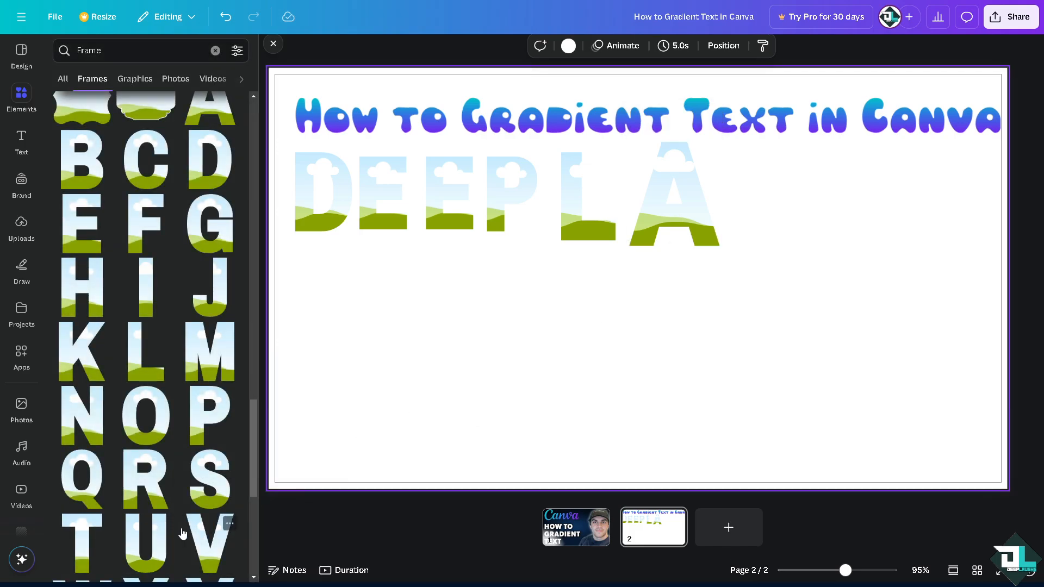
{"action": "left_click", "coordinate": [165, 523]}
{"action": "left_click", "coordinate": [400, 419]}
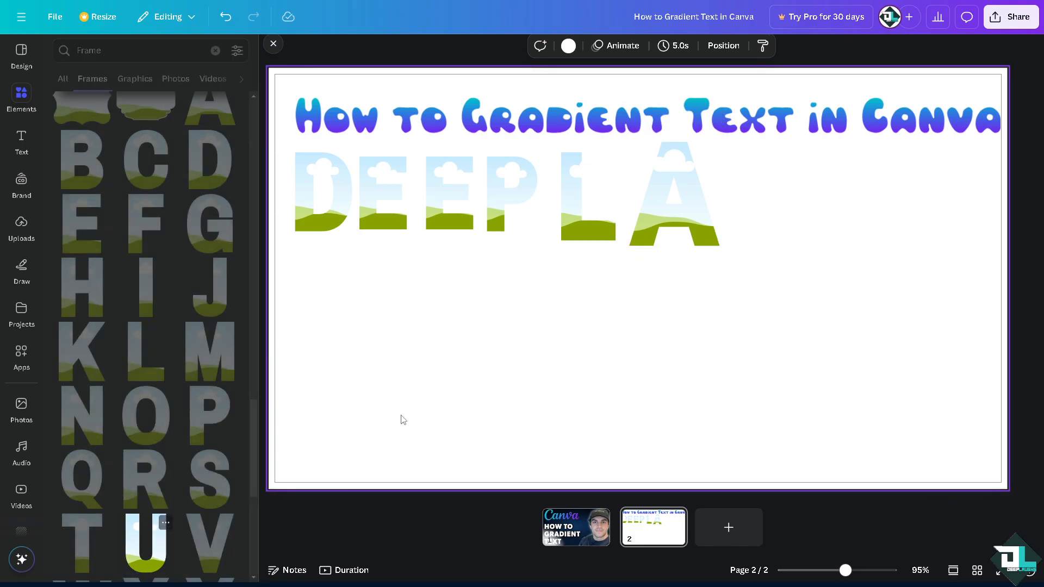
Add a letter U frame, shrink it to about the height of the L, and place it after the A.
{"action": "left_click", "coordinate": [163, 555]}
{"action": "left_click_drag", "start_coordinate": [708, 174], "coordinate": [629, 291]}
{"action": "left_click_drag", "start_coordinate": [598, 337], "coordinate": [823, 179]}
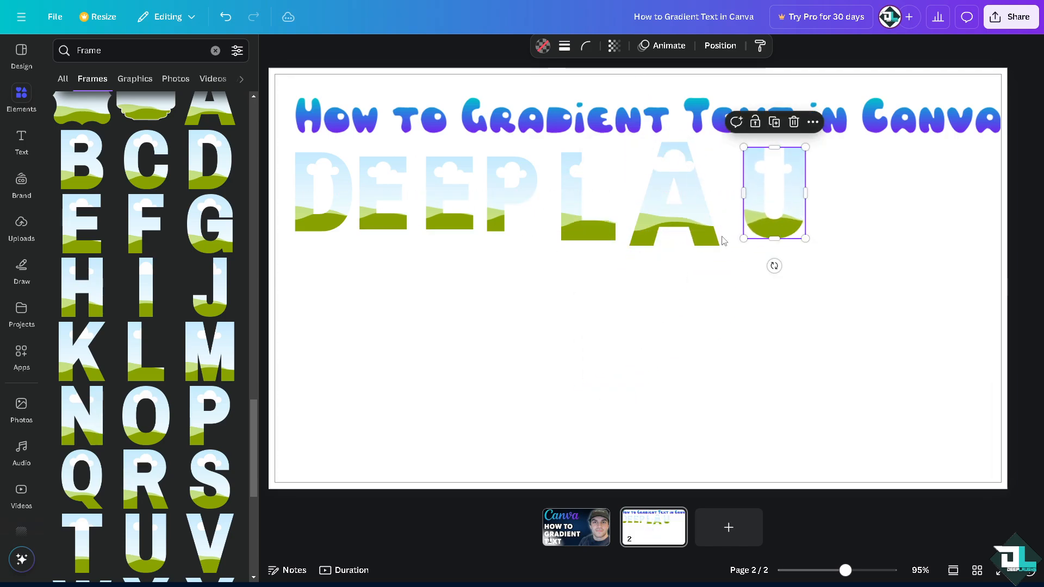
Shrink the A frame so its base lines up with the L, and move the U close beside it.
{"action": "left_click", "coordinate": [702, 242]}
{"action": "left_click_drag", "start_coordinate": [719, 246], "coordinate": [700, 224]}
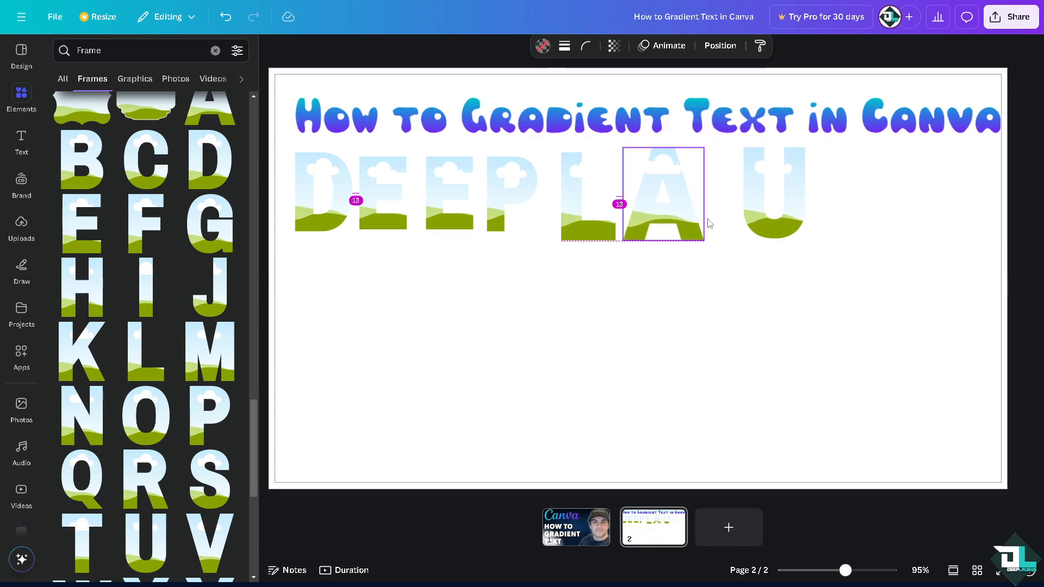
{"action": "left_click_drag", "start_coordinate": [769, 216], "coordinate": [737, 220]}
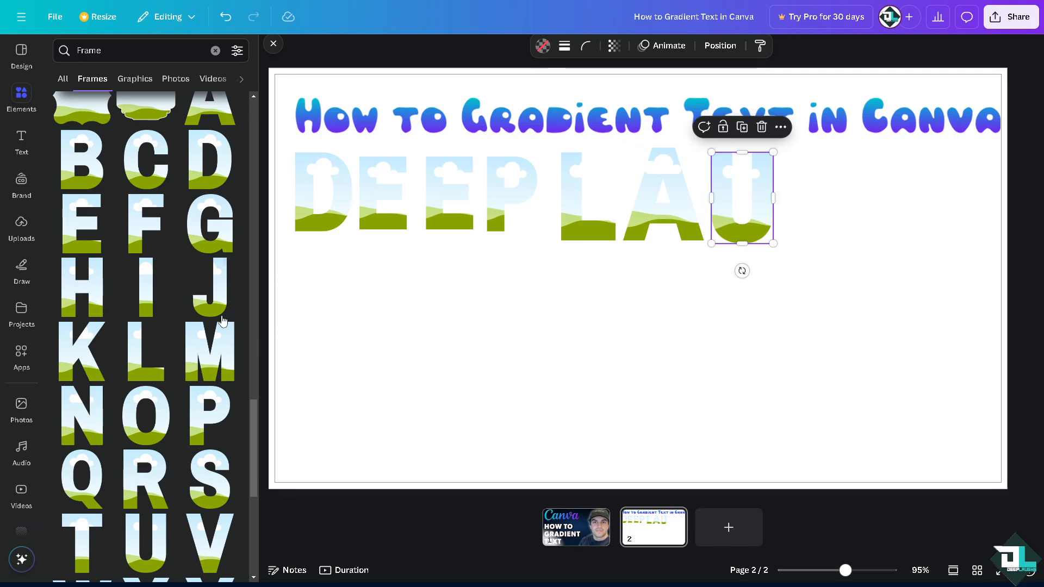
Add letter G and H frames, place them side by side after the U, and scale them together to its height.
{"action": "left_click", "coordinate": [222, 248]}
{"action": "left_click", "coordinate": [96, 268]}
{"action": "left_click_drag", "start_coordinate": [664, 295], "coordinate": [839, 287]}
{"action": "left_click", "coordinate": [704, 298], "text": "shift"}
{"action": "left_click_drag", "start_coordinate": [887, 177], "coordinate": [718, 283]}
{"action": "left_click_drag", "start_coordinate": [664, 333], "coordinate": [885, 203]}
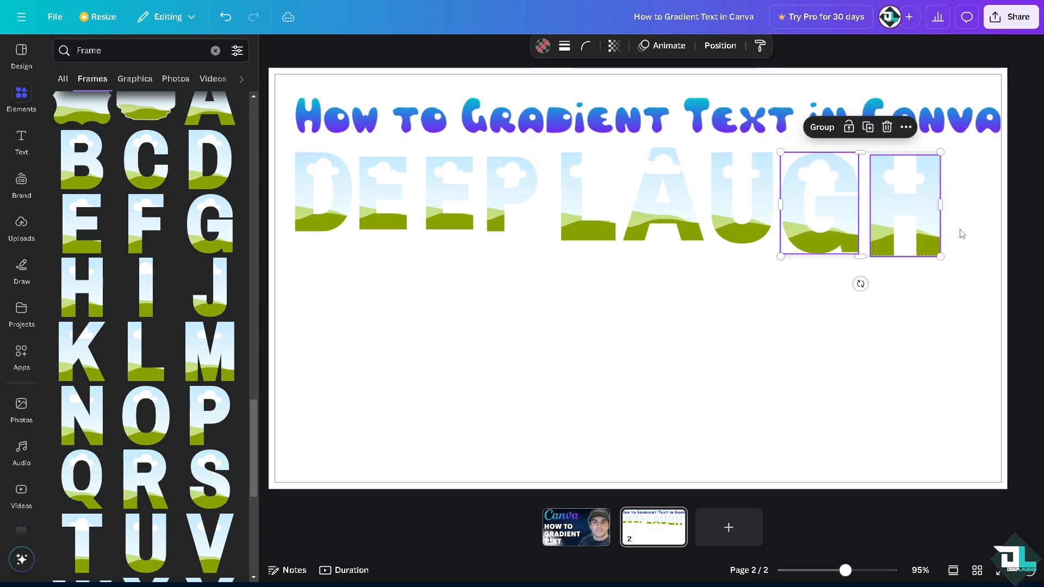
{"action": "left_click_drag", "start_coordinate": [940, 258], "coordinate": [921, 242]}
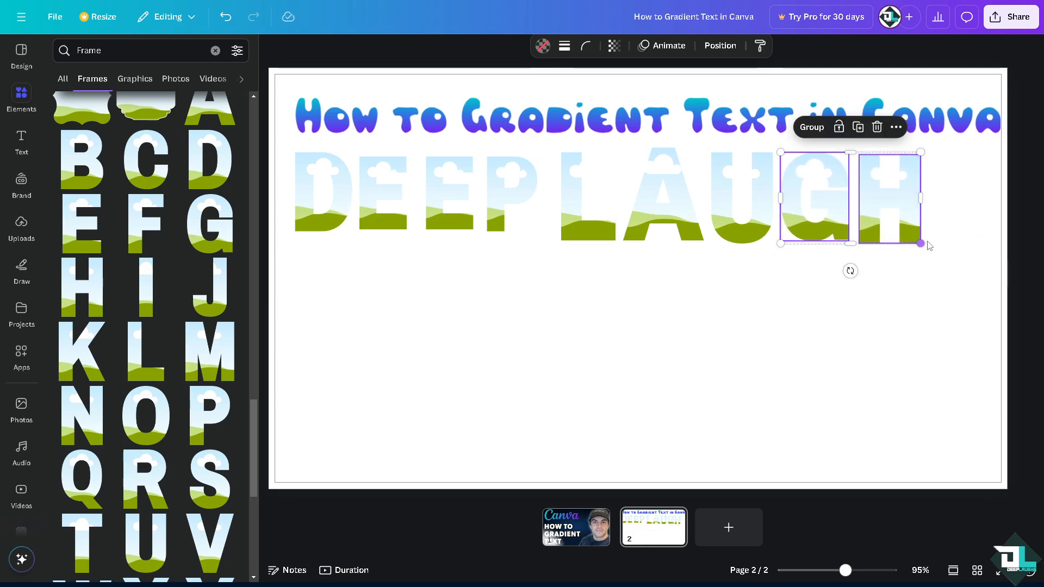
Add a letter S frame, shrink it, and fit it after the H to complete the word LAUGHS.
{"action": "left_click", "coordinate": [194, 475]}
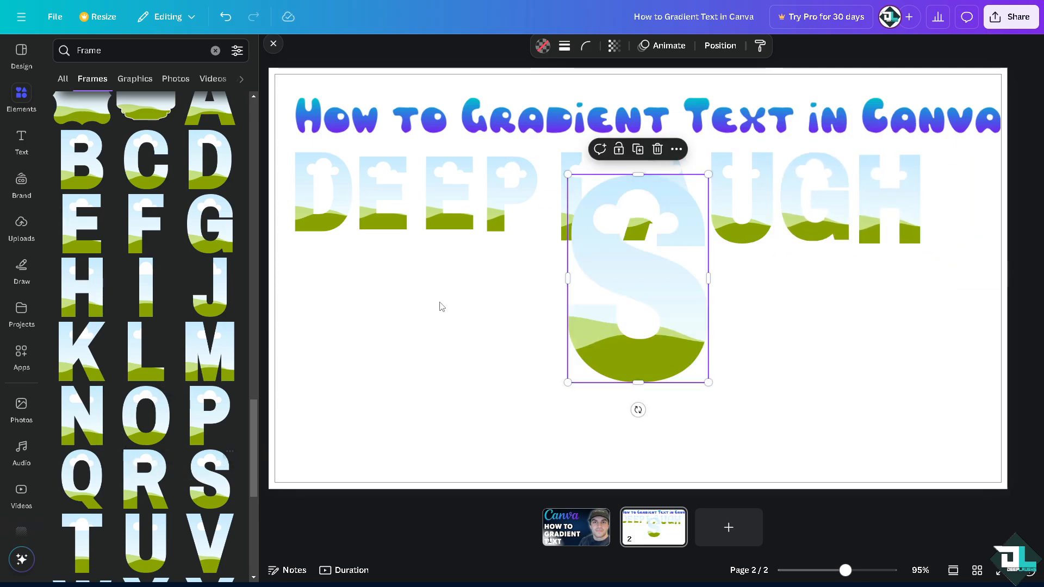
{"action": "left_click_drag", "start_coordinate": [706, 174], "coordinate": [634, 284]}
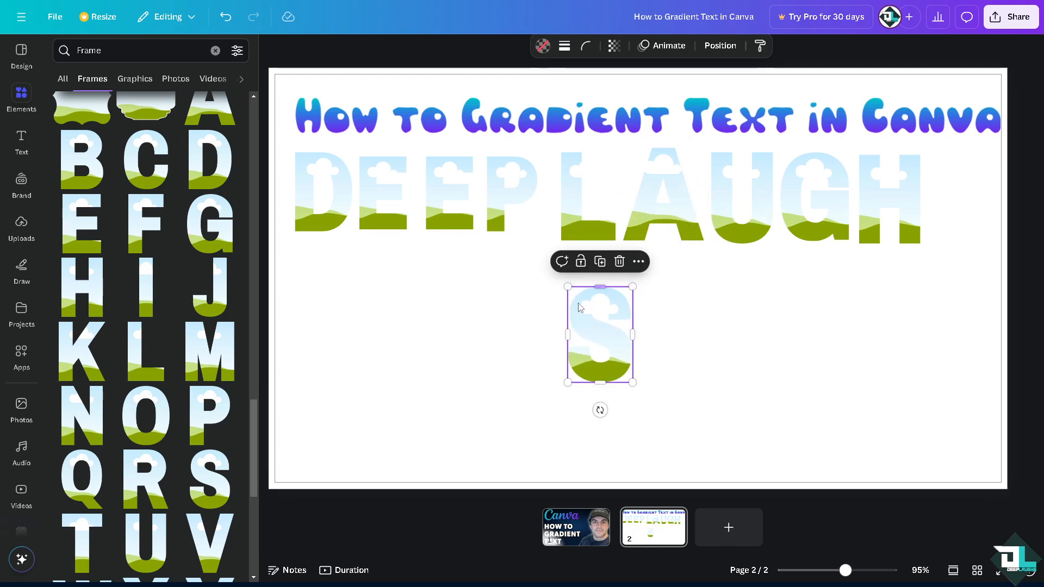
{"action": "left_click_drag", "start_coordinate": [575, 305], "coordinate": [943, 168]}
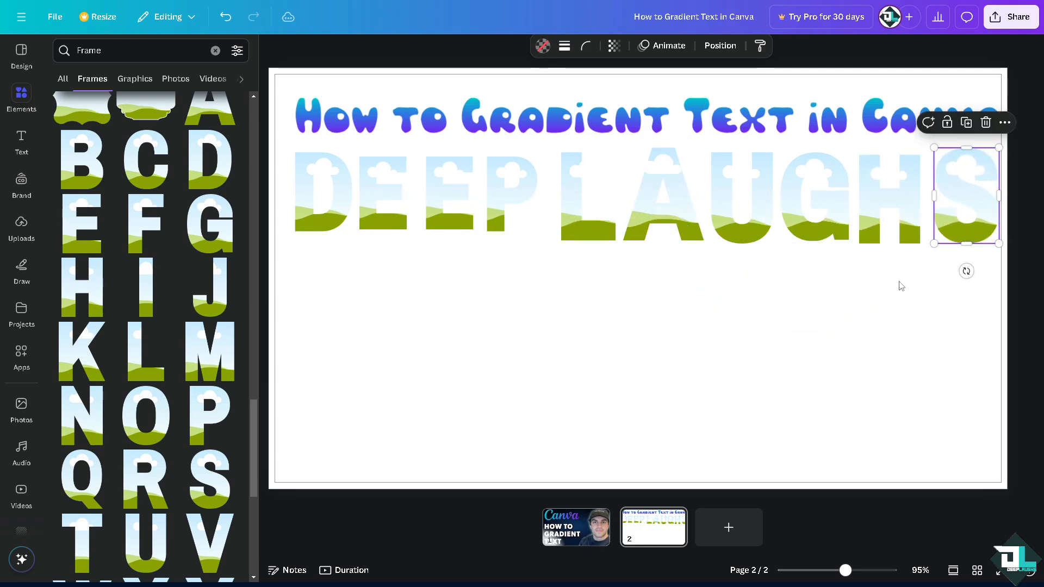
{"action": "left_click", "coordinate": [899, 284]}
{"action": "left_click", "coordinate": [980, 227]}
{"action": "left_click_drag", "start_coordinate": [980, 227], "coordinate": [978, 229]}
{"action": "left_click_drag", "start_coordinate": [960, 266], "coordinate": [958, 267]}
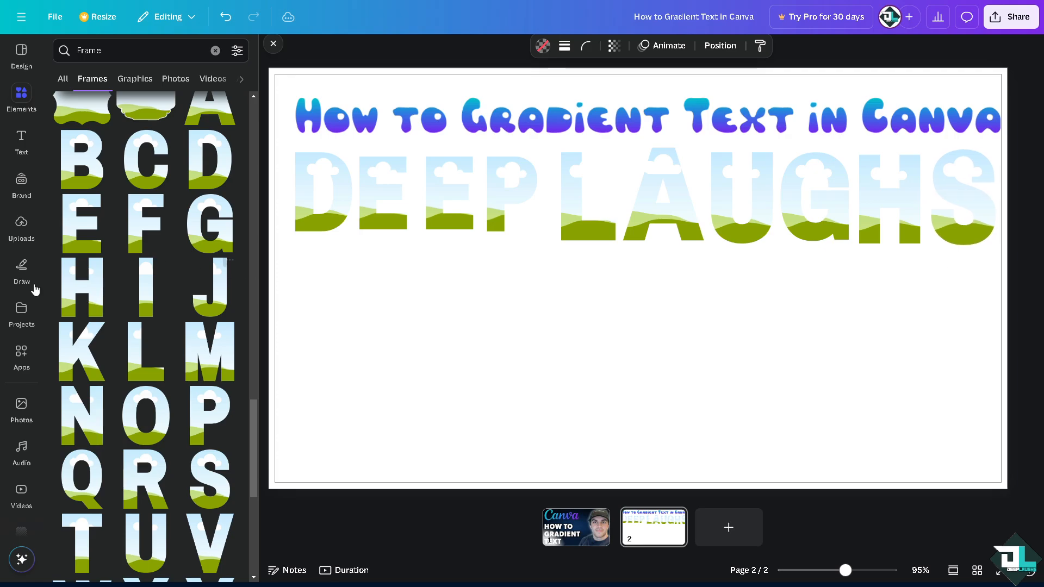
Search all design elements for "Gradient".
{"action": "left_click", "coordinate": [65, 80]}
{"action": "left_click_drag", "start_coordinate": [133, 53], "coordinate": [30, 75]}
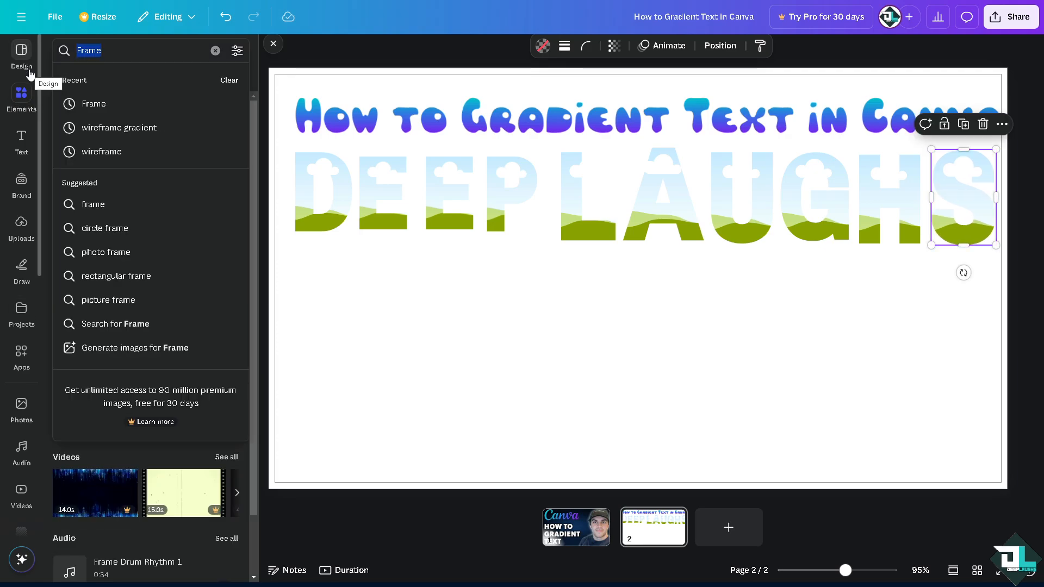
{"action": "type", "text": "grad"}
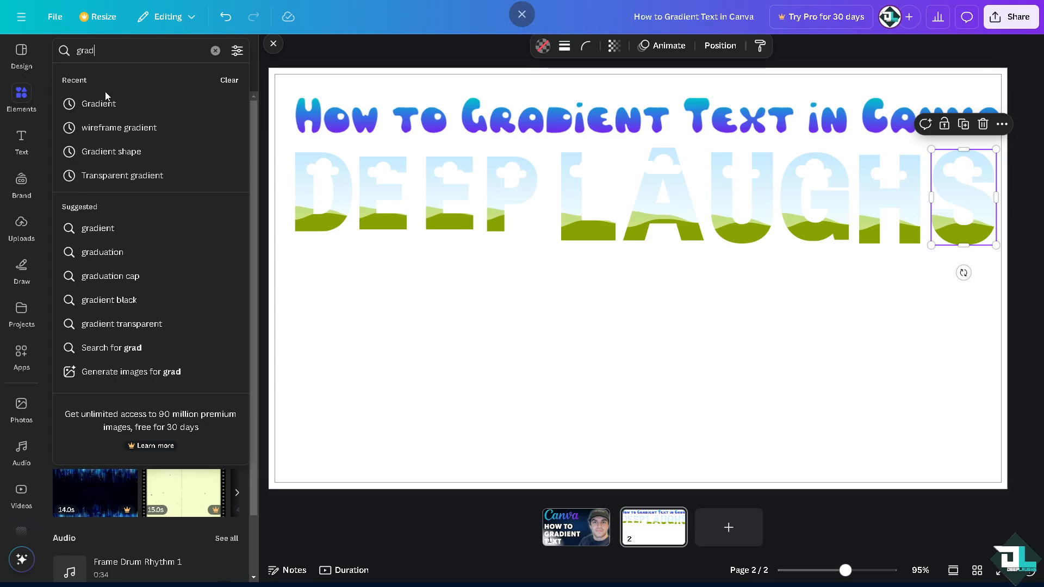
{"action": "left_click", "coordinate": [100, 103]}
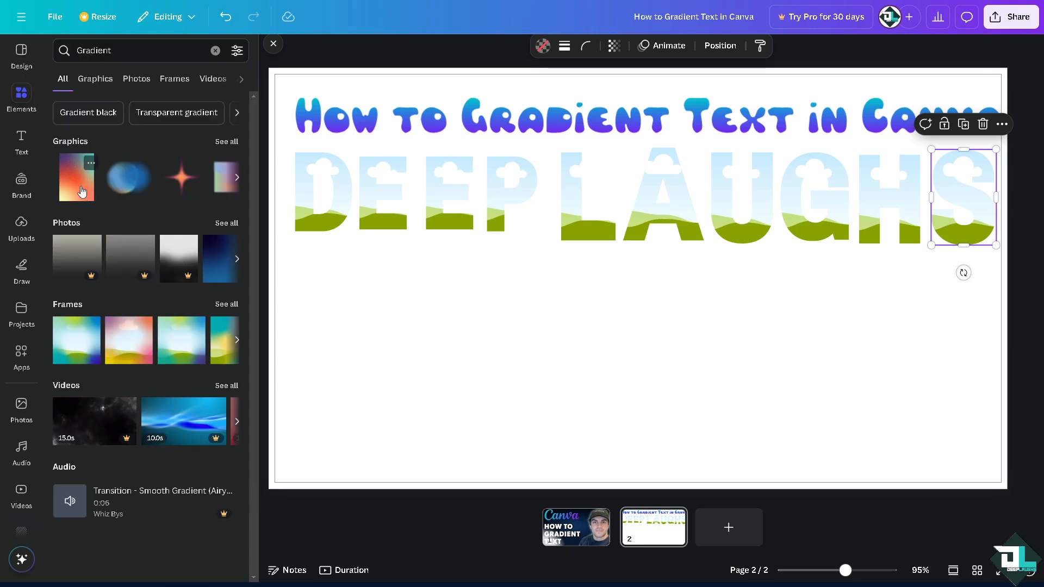
Fill the letter frames D, E, E and P with the grainy orange, purple and teal gradient graphic.
{"action": "left_click", "coordinate": [81, 192]}
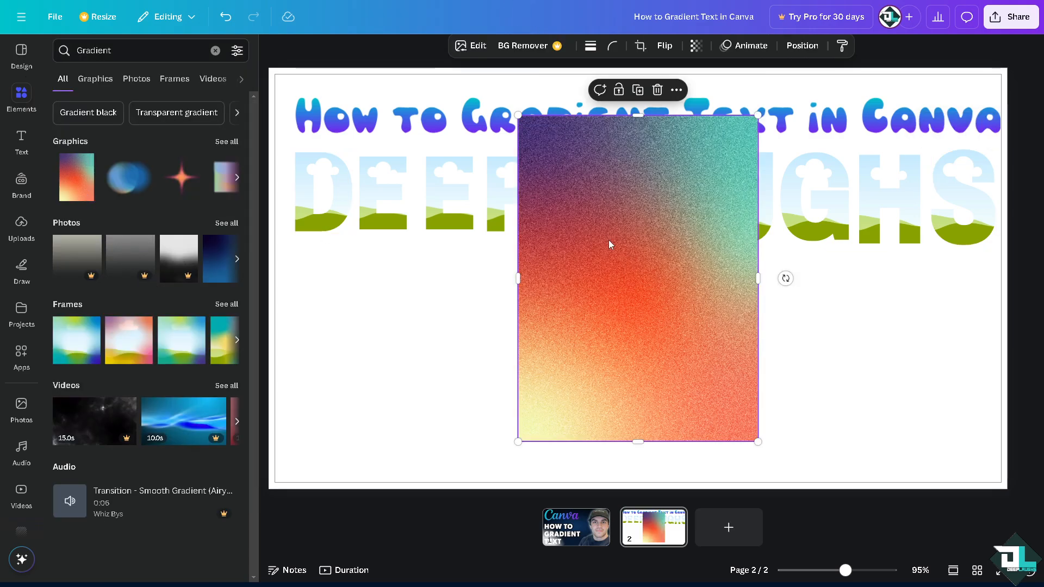
{"action": "left_click_drag", "start_coordinate": [608, 240], "coordinate": [335, 211]}
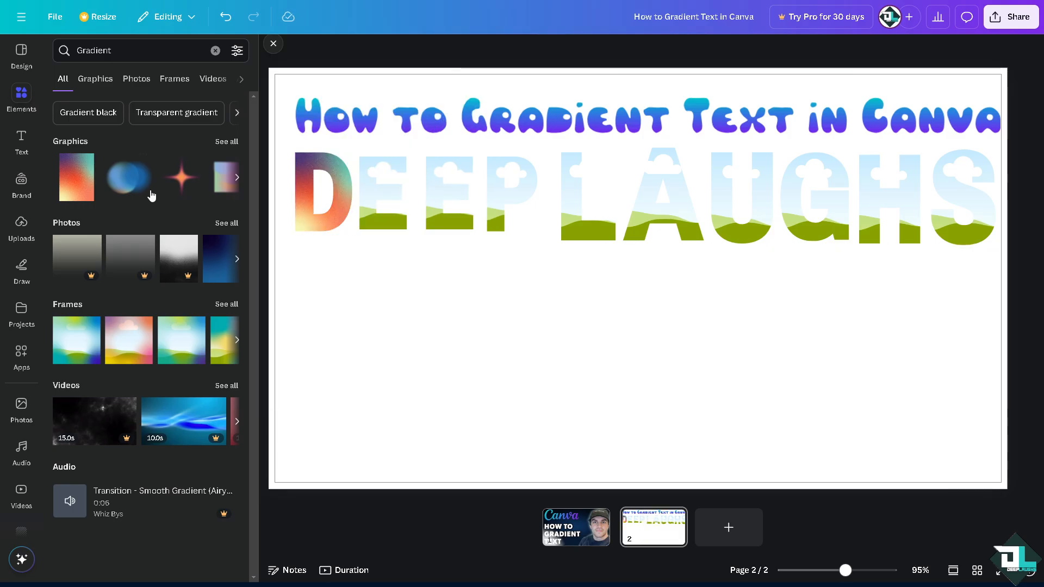
{"action": "left_click_drag", "start_coordinate": [96, 195], "coordinate": [381, 196]}
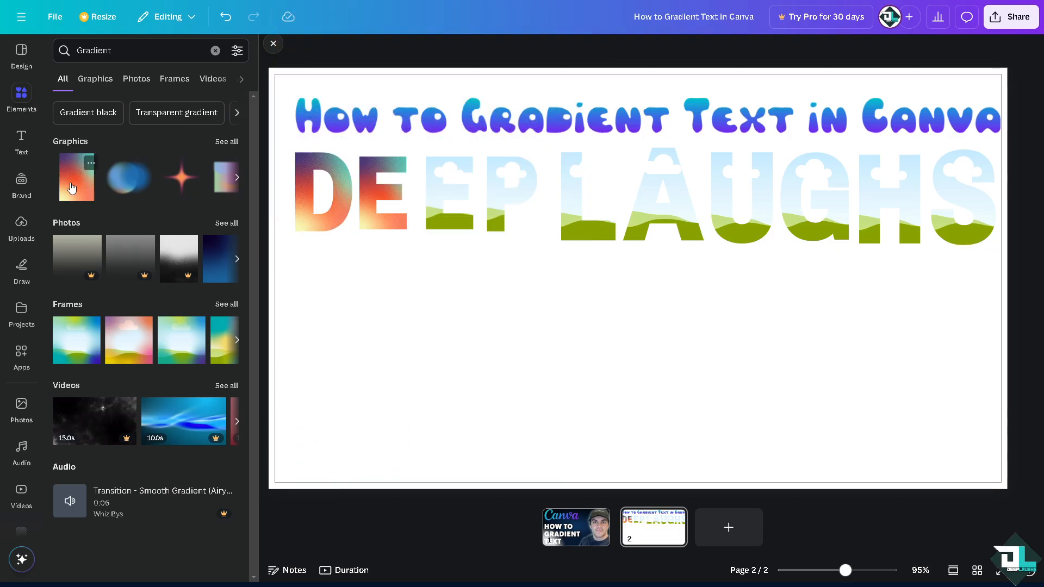
{"action": "left_click_drag", "start_coordinate": [72, 187], "coordinate": [449, 193]}
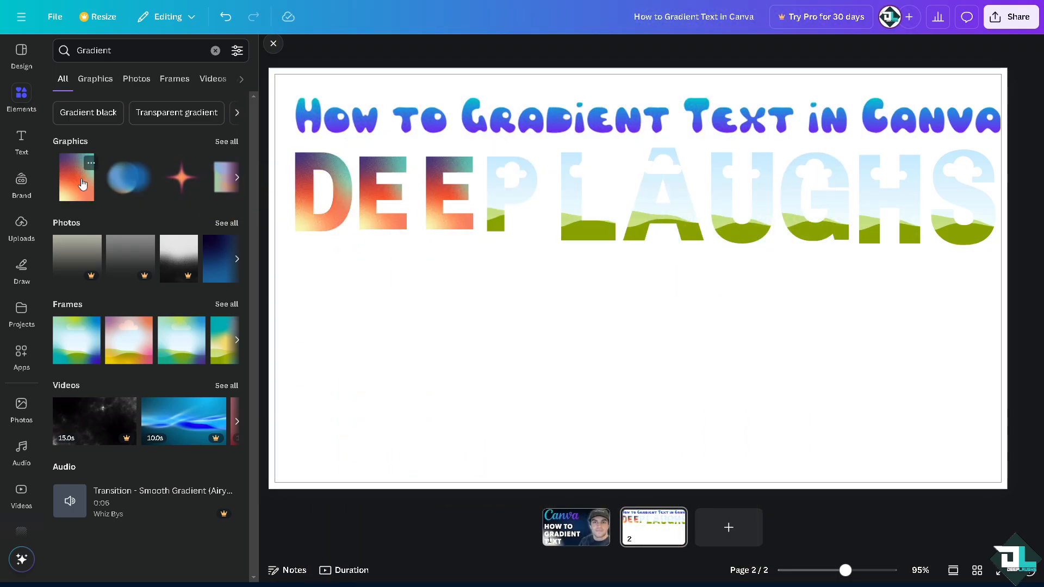
{"action": "left_click_drag", "start_coordinate": [82, 185], "coordinate": [511, 194]}
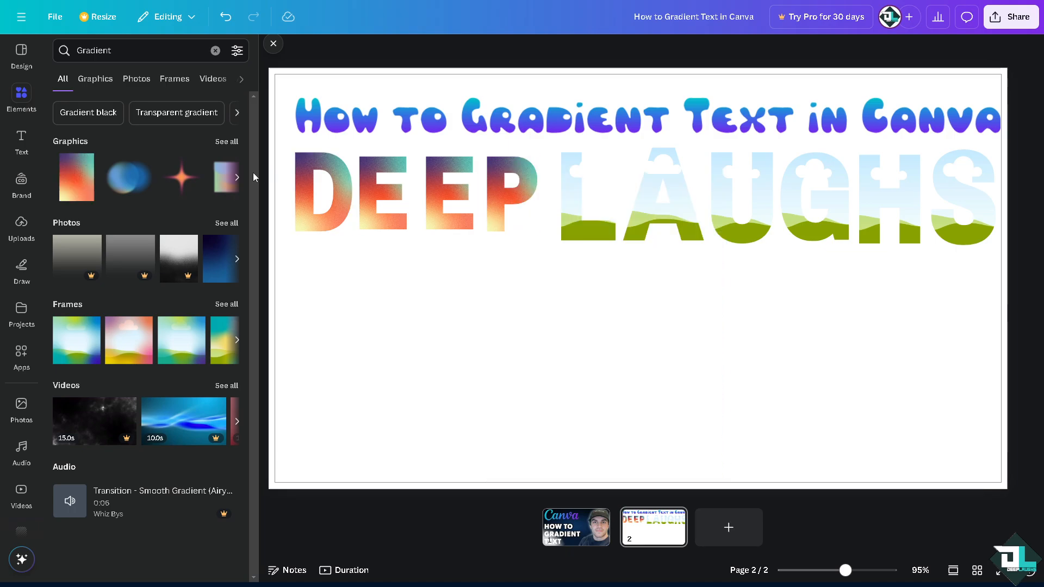
Show all gradient graphics and fill the L frame with the blurred blue gradient graphic.
{"action": "left_click", "coordinate": [227, 142]}
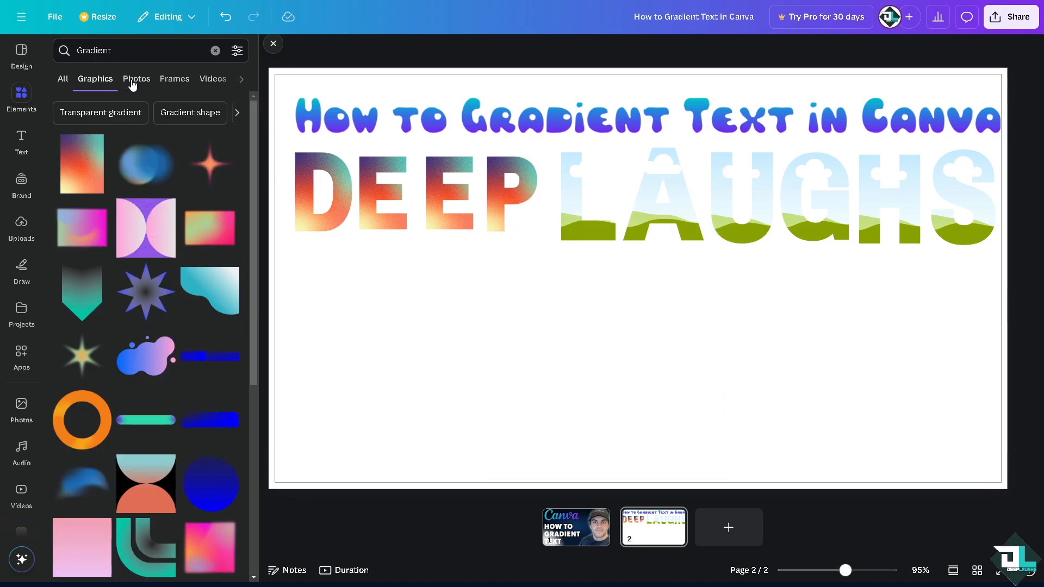
{"action": "left_click_drag", "start_coordinate": [150, 180], "coordinate": [577, 214]}
Try the green-pink rectangle, the blurred star and the purple-pink rectangle graphics on the A frame, deleting each one.
{"action": "left_click_drag", "start_coordinate": [206, 220], "coordinate": [667, 191]}
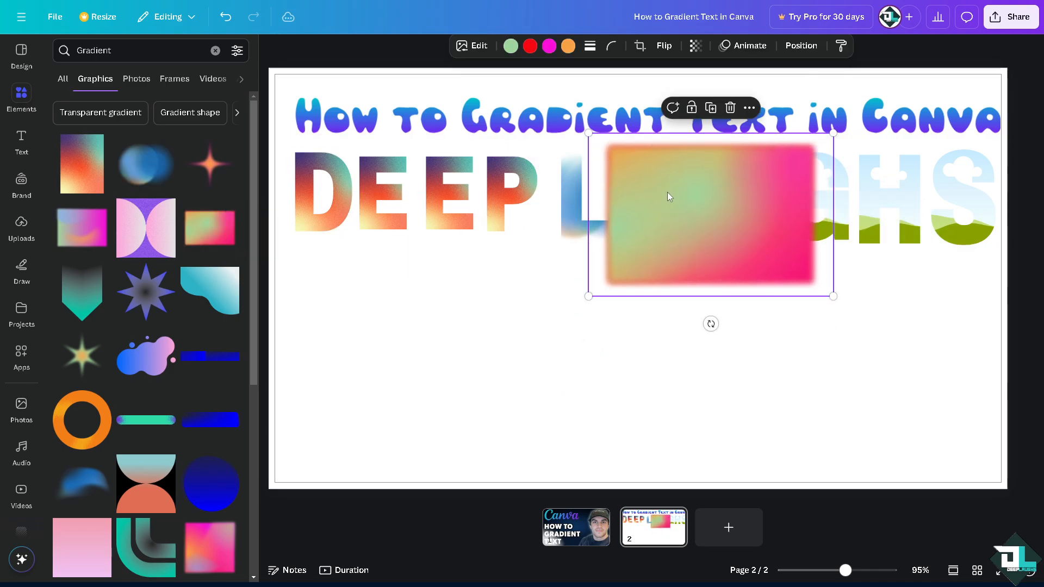
{"action": "key", "text": "Delete"}
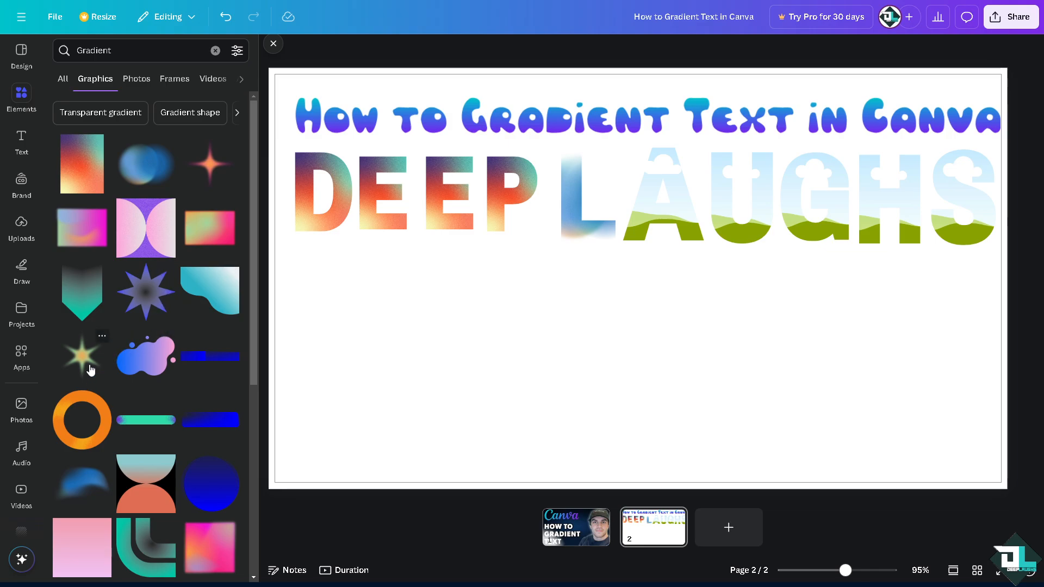
{"action": "left_click_drag", "start_coordinate": [91, 370], "coordinate": [682, 229]}
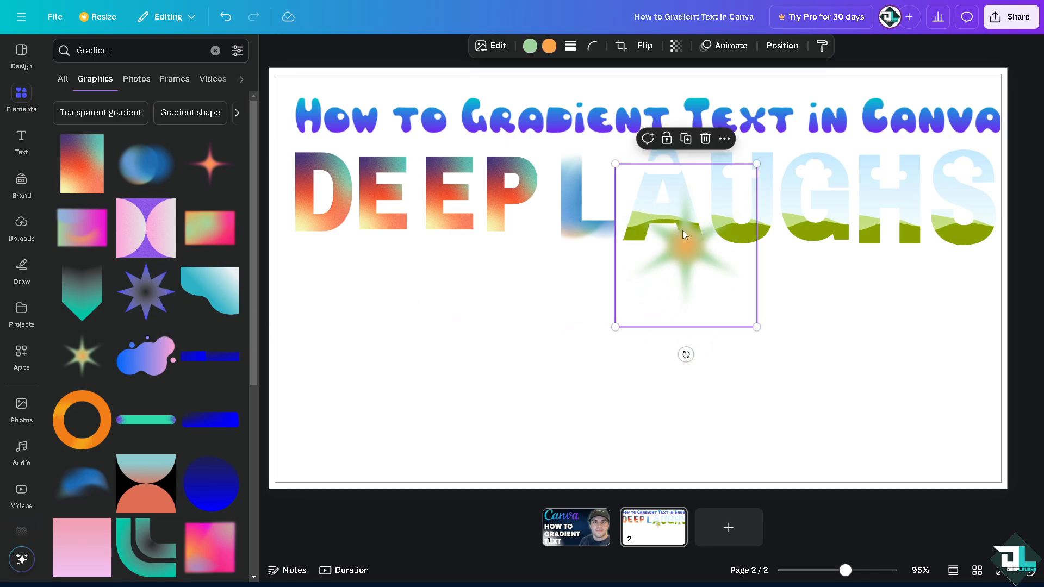
{"action": "key", "text": "Delete"}
{"action": "left_click_drag", "start_coordinate": [82, 234], "coordinate": [641, 212]}
{"action": "left_click_drag", "start_coordinate": [708, 270], "coordinate": [741, 214]}
{"action": "key", "text": "Delete"}
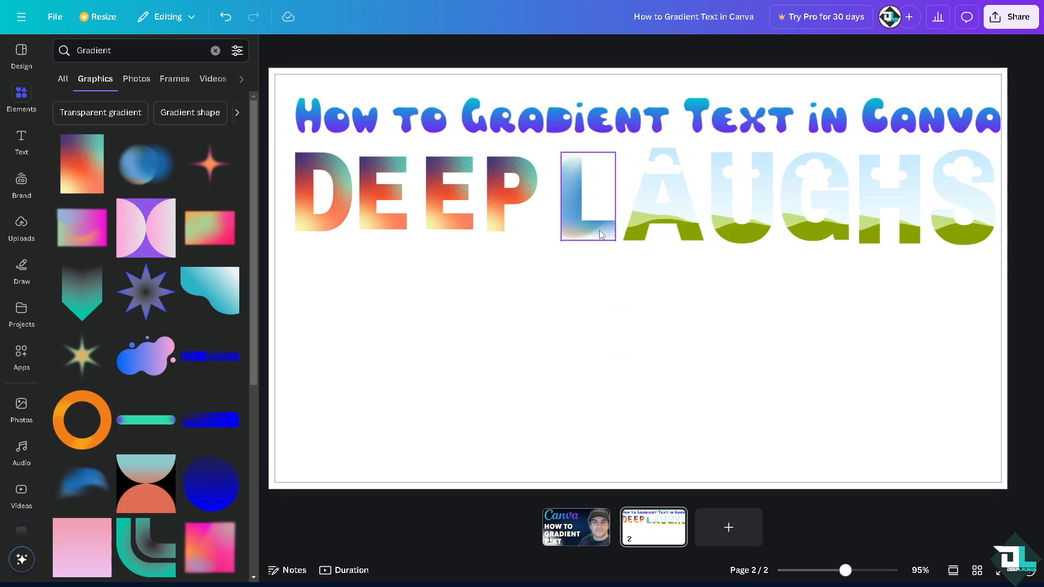
Fill the A, G, H and S frames with the blurred blue graphic and the U frame with the grainy orange gradient.
{"action": "left_click_drag", "start_coordinate": [146, 167], "coordinate": [669, 207]}
{"action": "left_click_drag", "start_coordinate": [747, 260], "coordinate": [668, 213]}
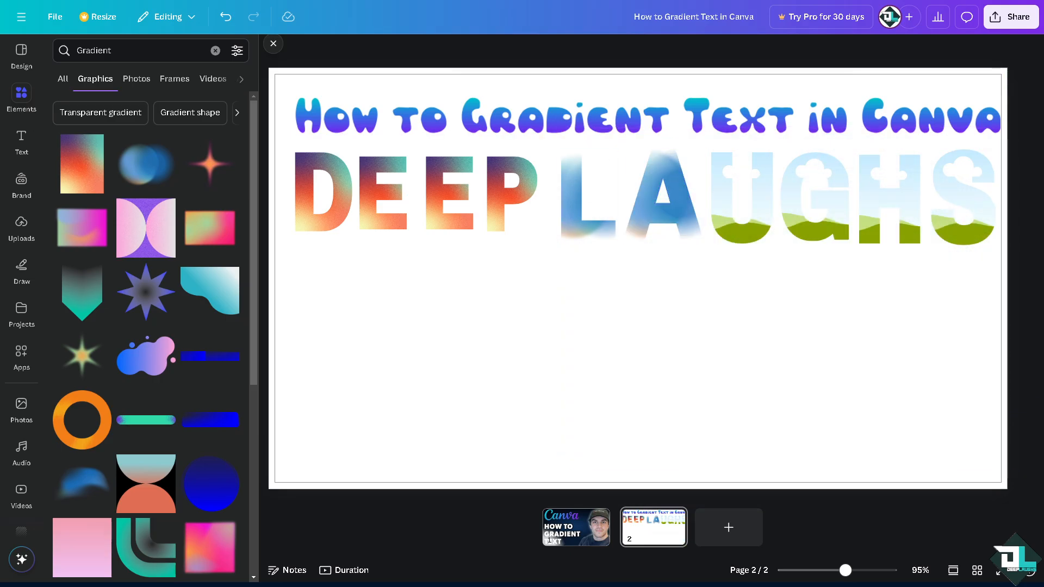
{"action": "left_click_drag", "start_coordinate": [90, 172], "coordinate": [727, 199]}
{"action": "left_click_drag", "start_coordinate": [162, 169], "coordinate": [791, 191]}
{"action": "left_click_drag", "start_coordinate": [155, 171], "coordinate": [890, 198]}
{"action": "left_click_drag", "start_coordinate": [155, 165], "coordinate": [963, 199]}
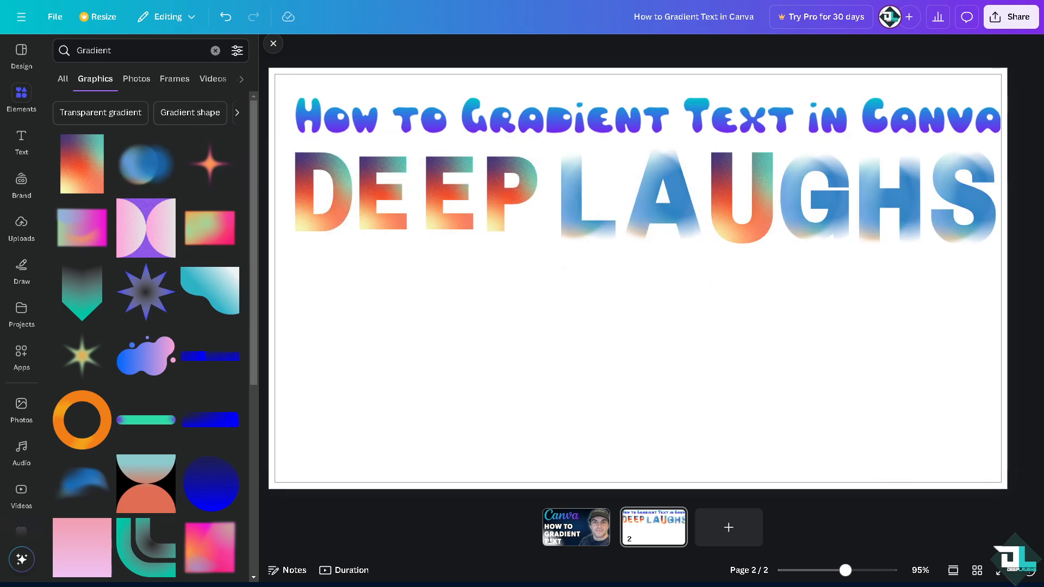
Try the golden bokeh, light-streak and pumpkin candy backgrounds on page 2, and settle on the blurred pink-to-purple sunset gradient.
{"action": "left_click", "coordinate": [458, 320]}
{"action": "scroll", "coordinate": [86, 402], "scroll_direction": "down", "scroll_amount": 1}
{"action": "scroll", "coordinate": [22, 451], "scroll_direction": "down", "scroll_amount": 3}
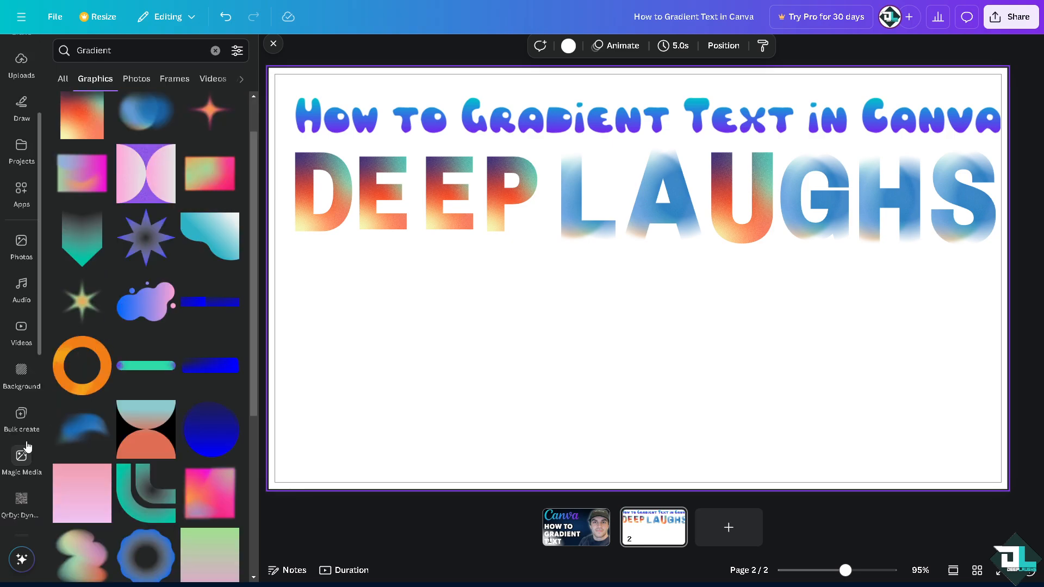
{"action": "left_click", "coordinate": [22, 372]}
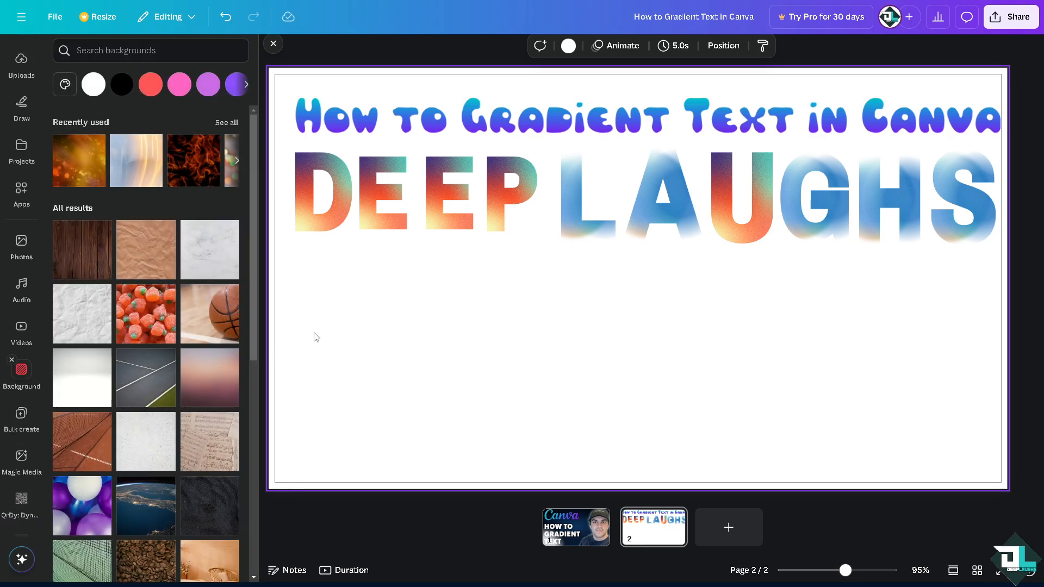
{"action": "left_click", "coordinate": [77, 179]}
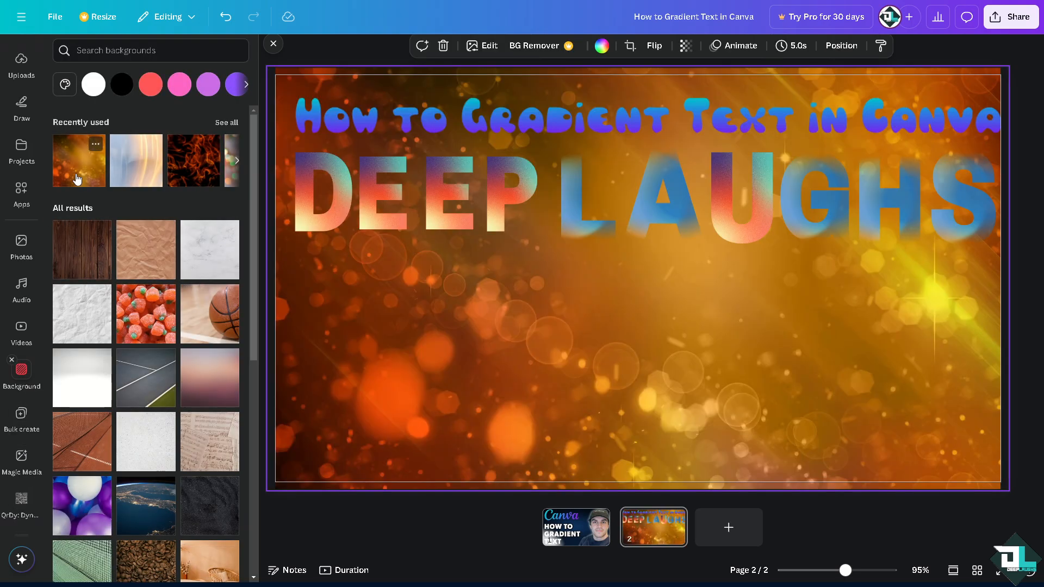
{"action": "left_click", "coordinate": [153, 144]}
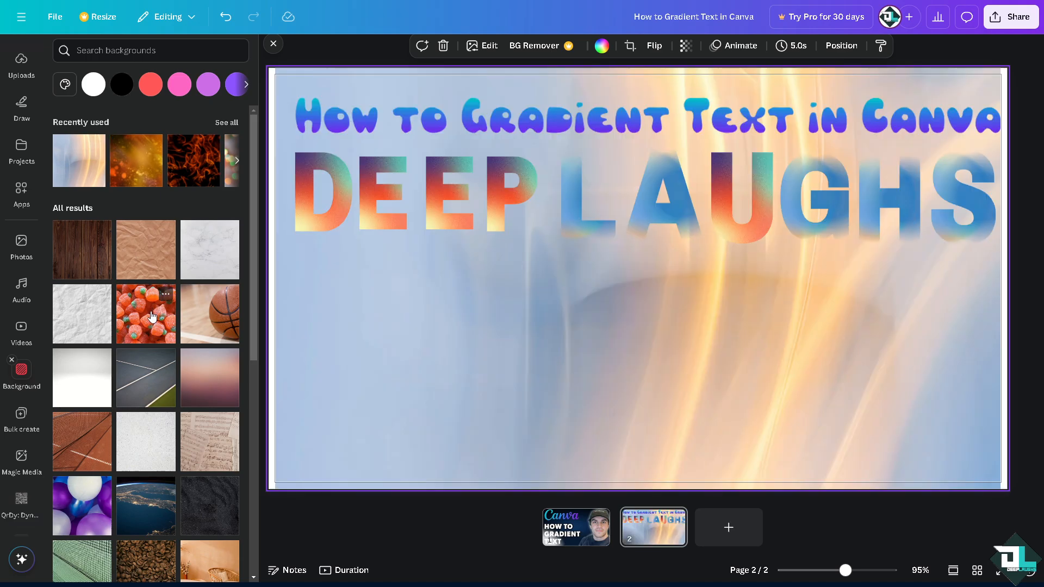
{"action": "left_click", "coordinate": [158, 315]}
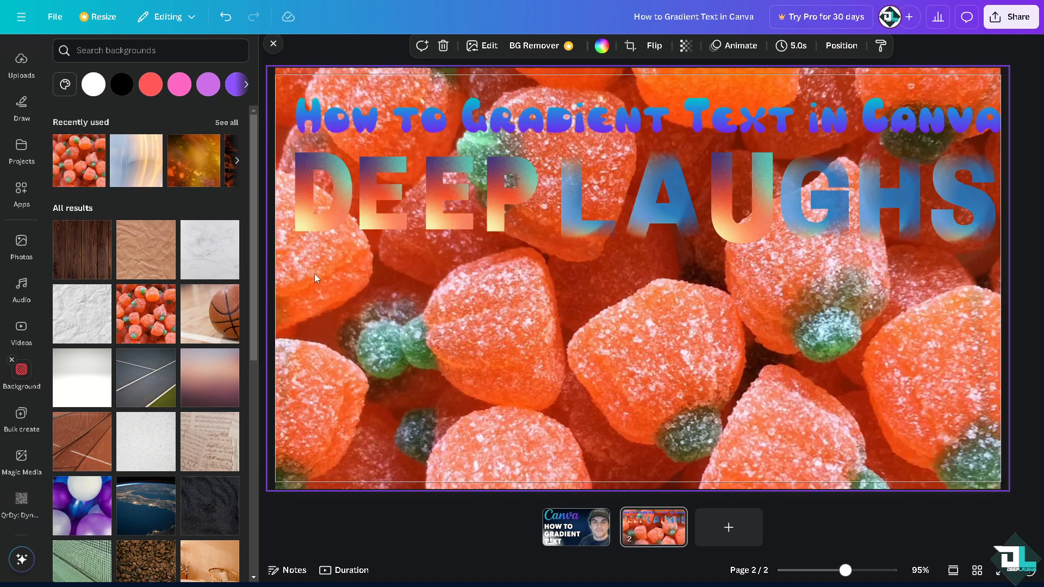
{"action": "scroll", "coordinate": [198, 334], "scroll_direction": "down", "scroll_amount": 3}
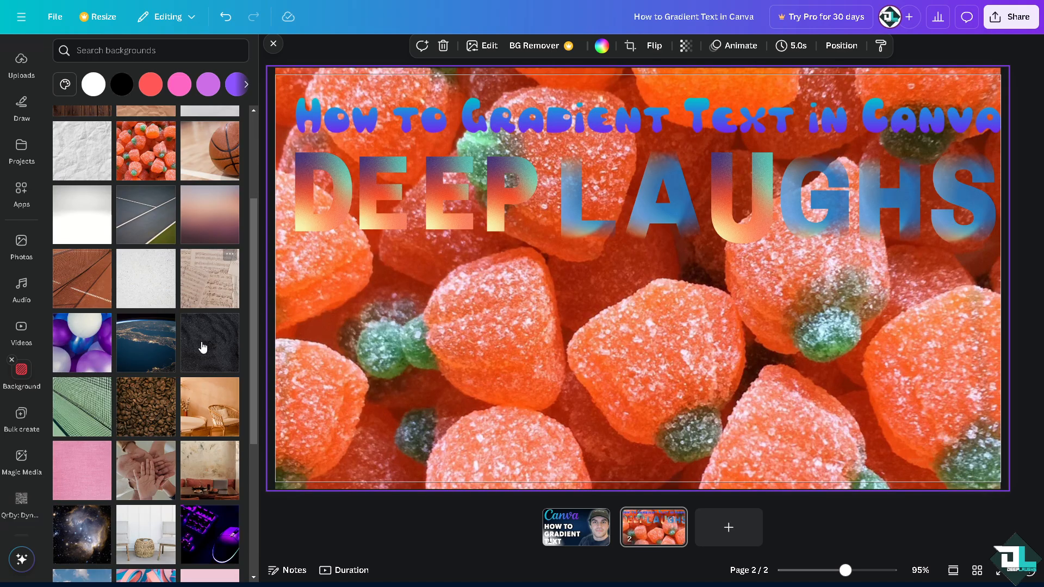
{"action": "left_click", "coordinate": [216, 204]}
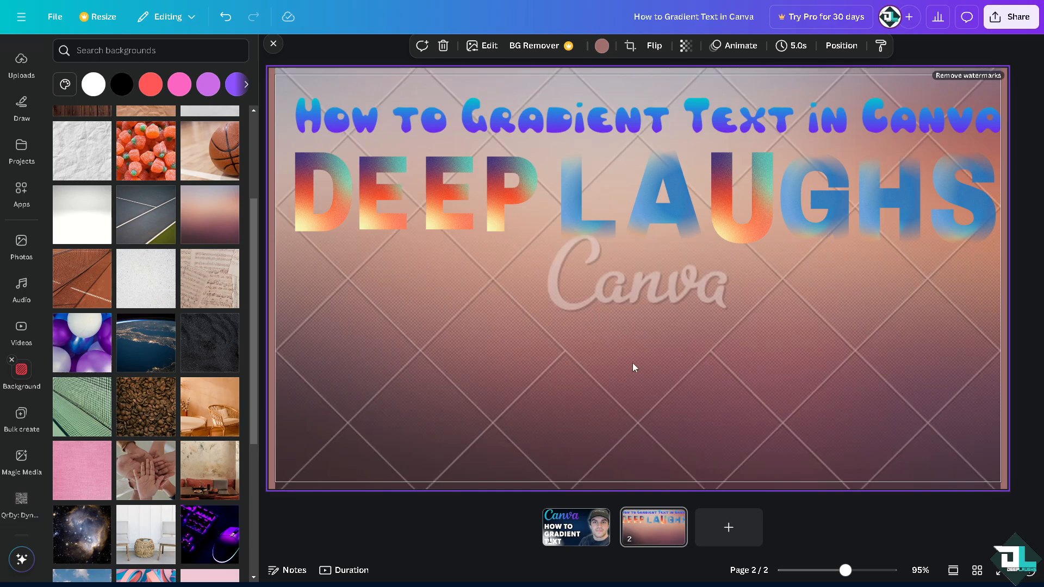
Add a third page to the design.
{"action": "left_click", "coordinate": [709, 528]}
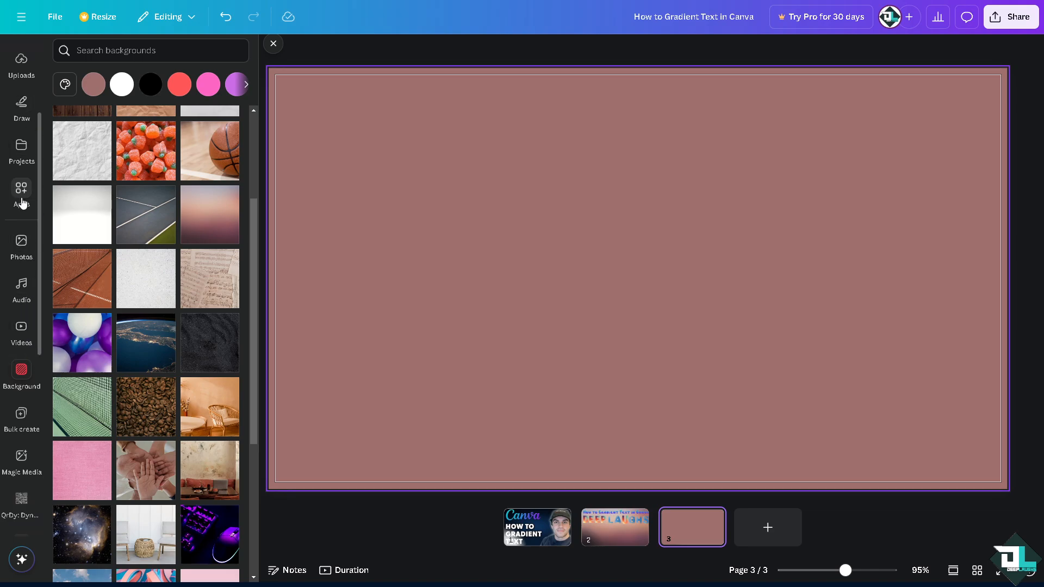
{"action": "scroll", "coordinate": [26, 179], "scroll_direction": "up", "scroll_amount": 3}
{"action": "left_click", "coordinate": [21, 138]}
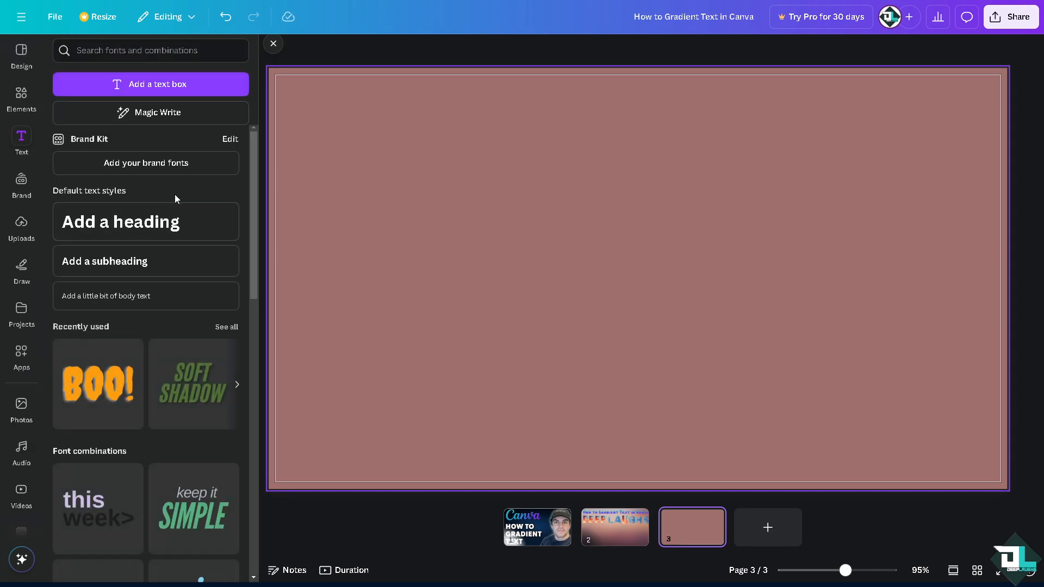
{"action": "left_click", "coordinate": [152, 83]}
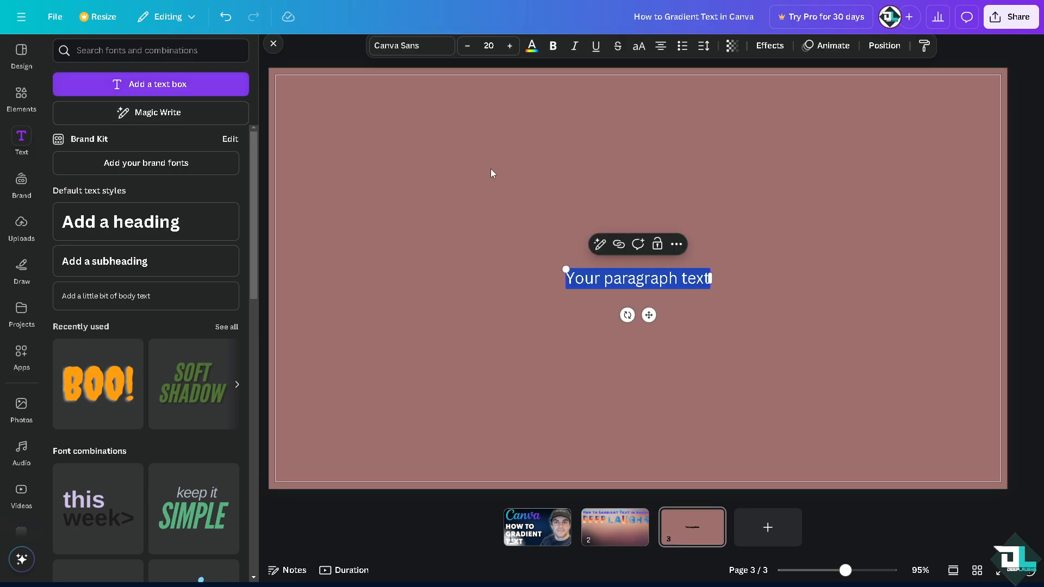
{"action": "key", "text": "BackSpace"}
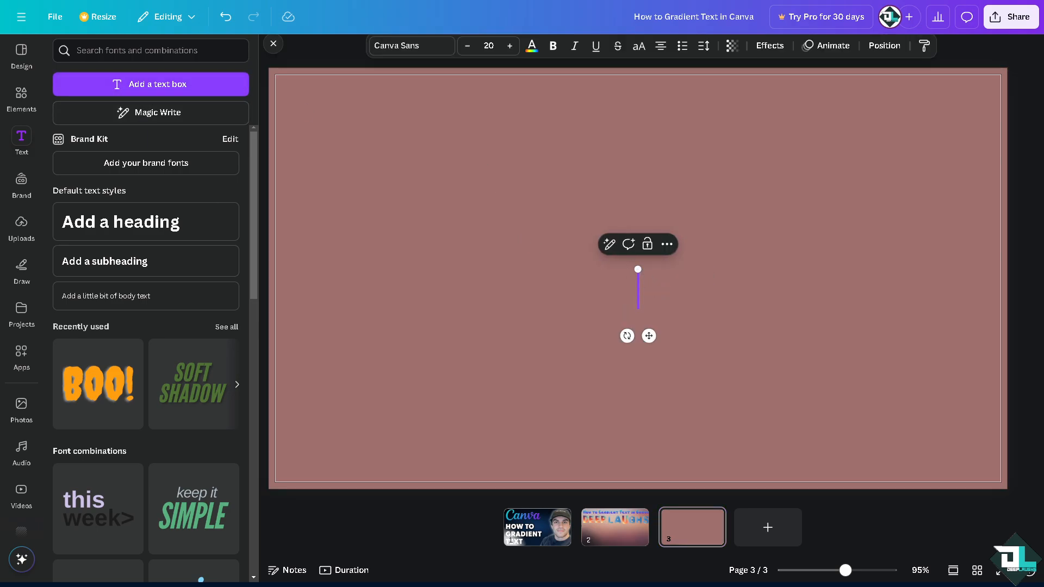
{"action": "key", "text": "Escape"}
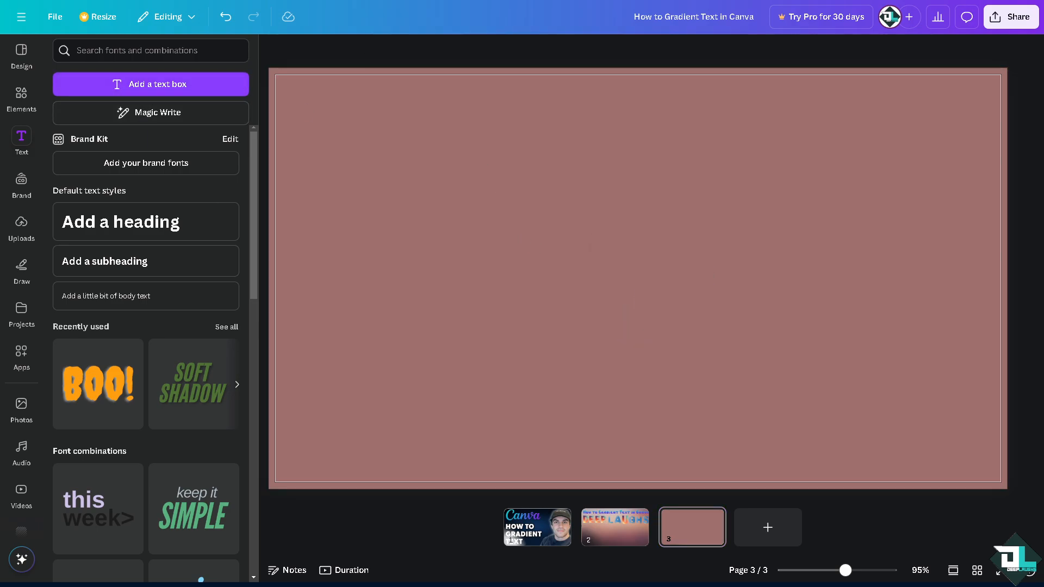
{"action": "left_click", "coordinate": [600, 453]}
{"action": "left_click", "coordinate": [669, 525]}
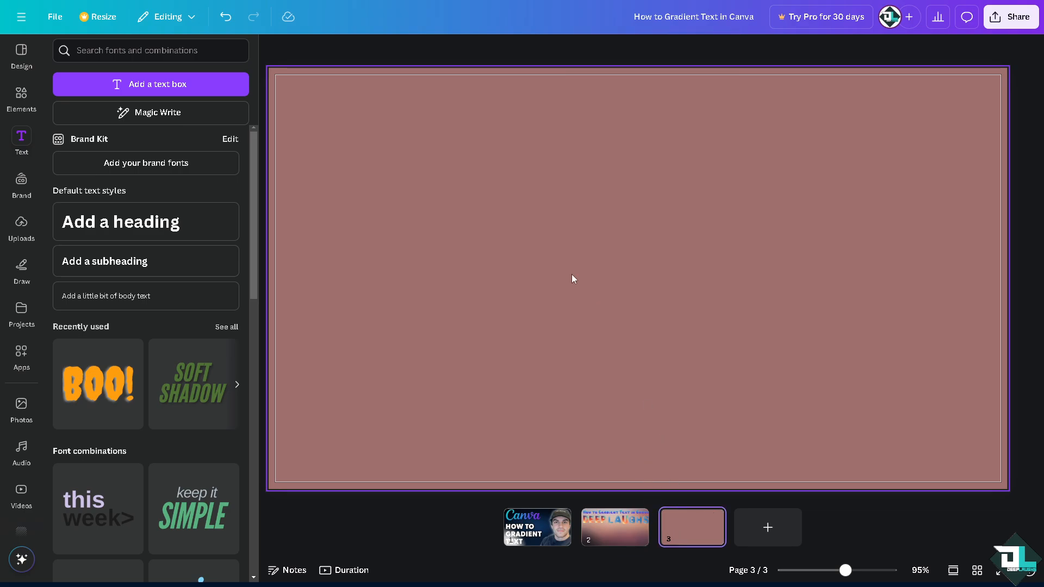
Add a text box reading "How to Gradient Text in Canva", enlarge it to about font size 43.9 and place it in the page's upper half.
{"action": "key", "text": "t"}
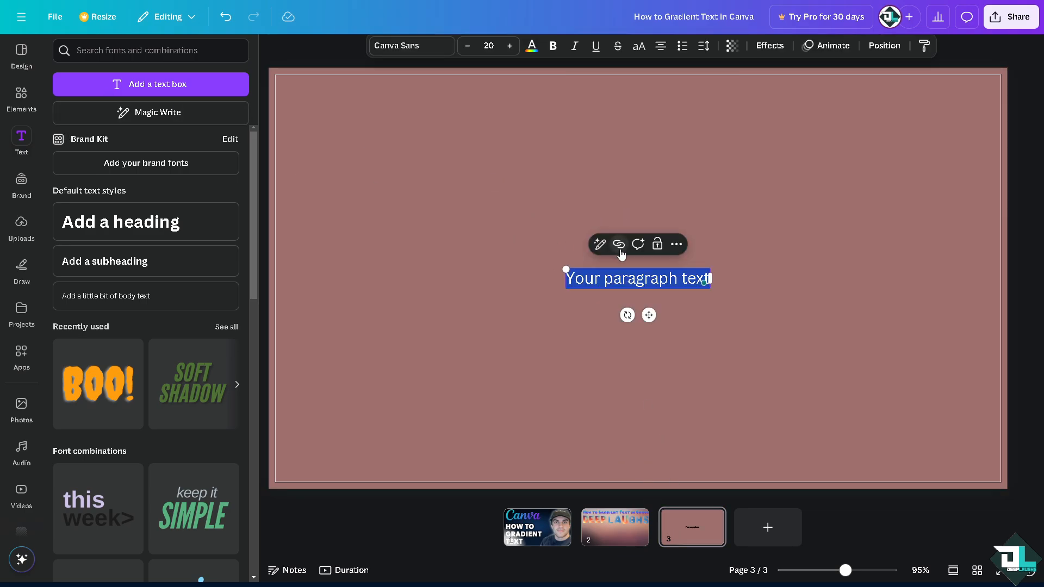
{"action": "type", "text": "How to Gradient Text in Canva"}
{"action": "left_click_drag", "start_coordinate": [528, 267], "coordinate": [288, 117]}
{"action": "left_click_drag", "start_coordinate": [494, 268], "coordinate": [601, 221]}
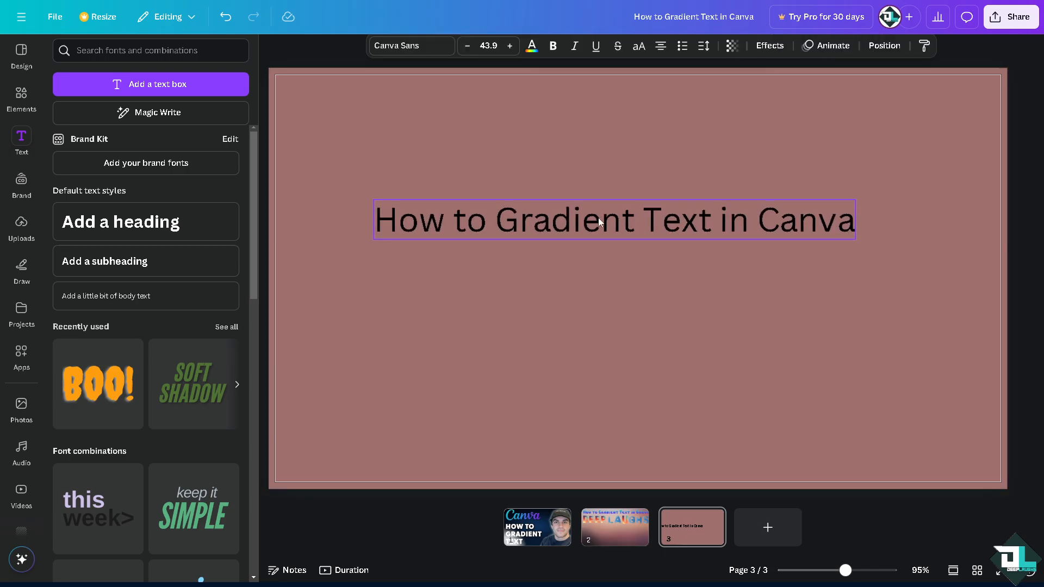
Apply the Echo effect to the page 3 text and set the effect colour to orange.
{"action": "left_click", "coordinate": [769, 46]}
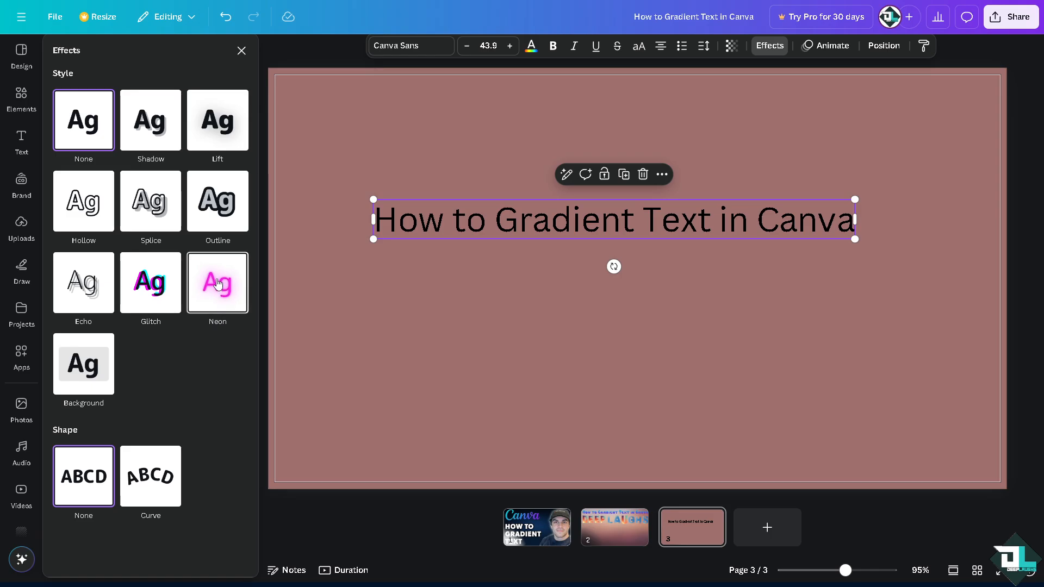
{"action": "left_click", "coordinate": [95, 296]}
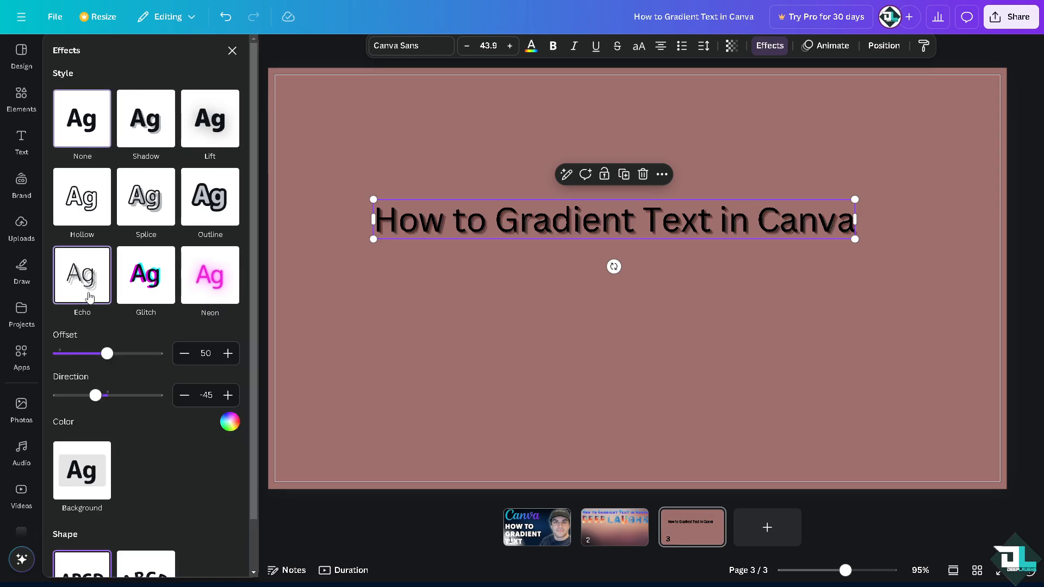
{"action": "scroll", "coordinate": [157, 418], "scroll_direction": "down", "scroll_amount": 1}
{"action": "left_click", "coordinate": [230, 365]}
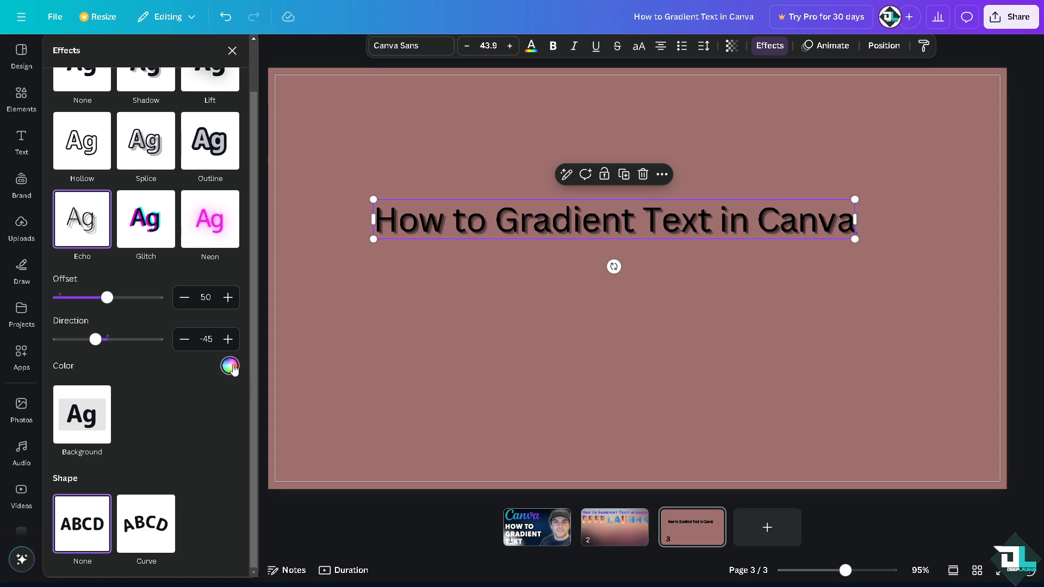
{"action": "scroll", "coordinate": [136, 279], "scroll_direction": "down", "scroll_amount": 1}
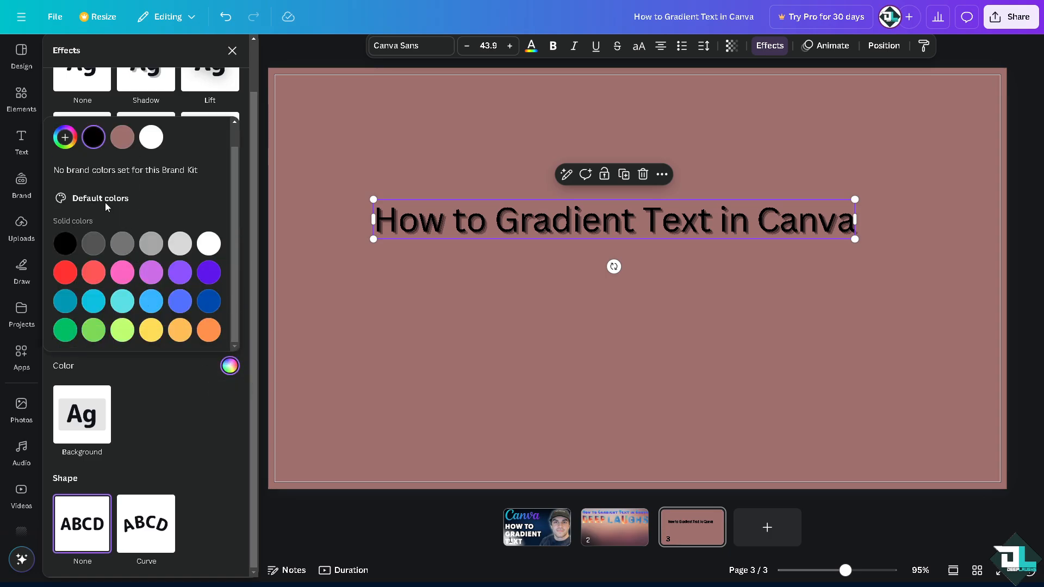
{"action": "left_click", "coordinate": [207, 335]}
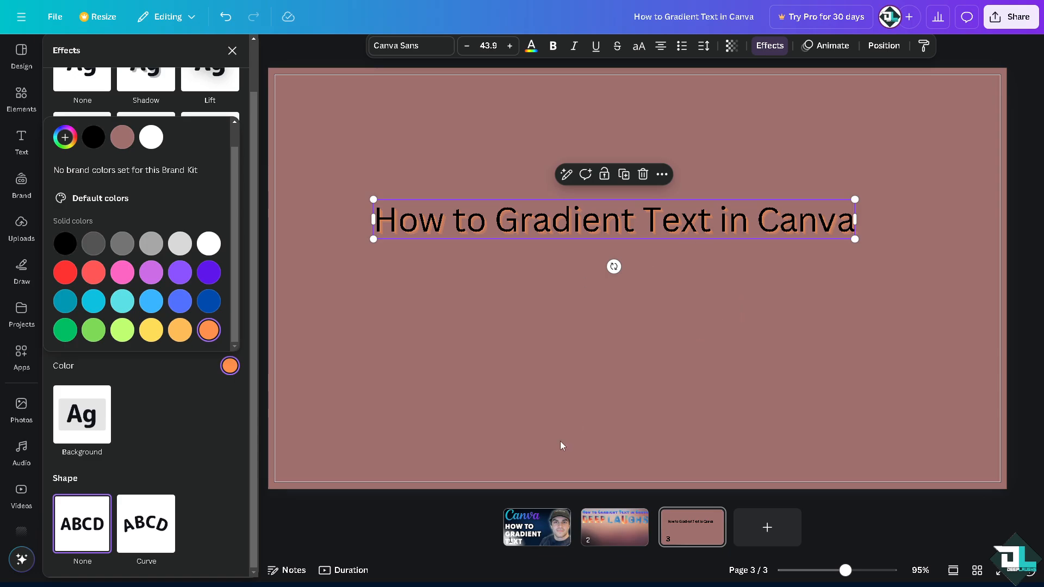
{"action": "left_click", "coordinate": [559, 366]}
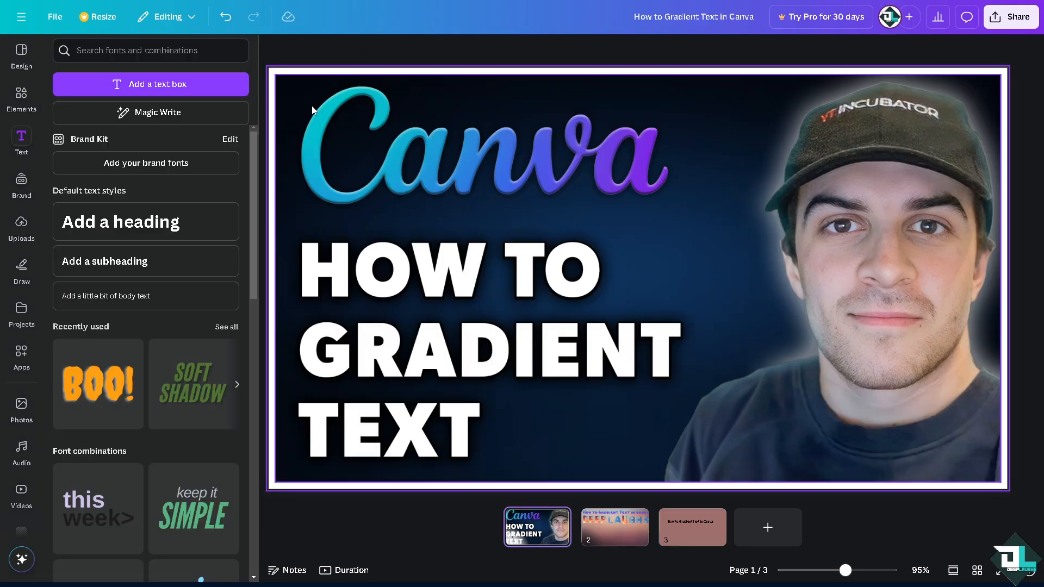
Hide the side panel and present the design in full screen.
{"action": "left_click", "coordinate": [273, 44]}
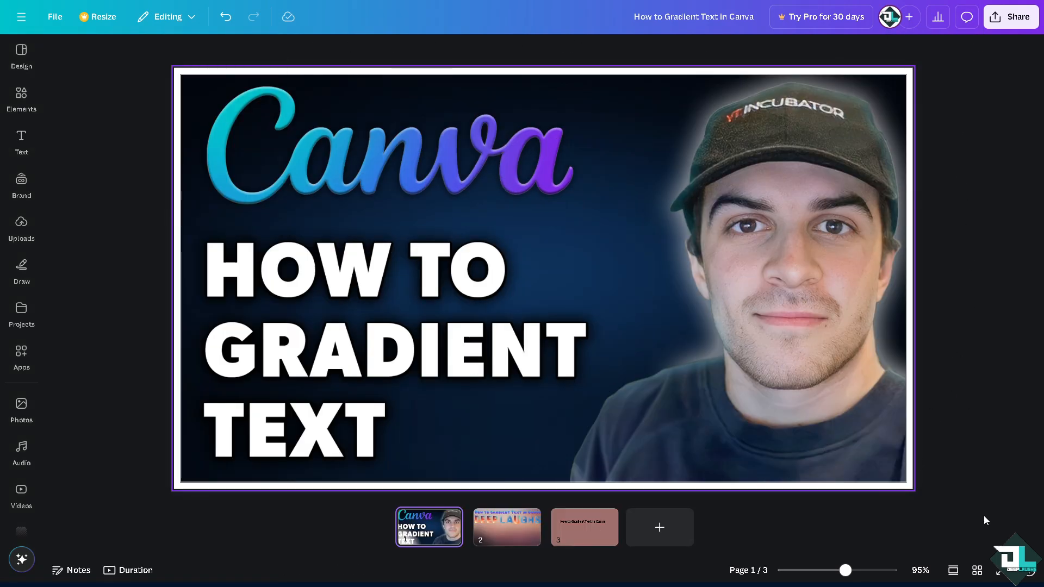
{"action": "left_click", "coordinate": [999, 570]}
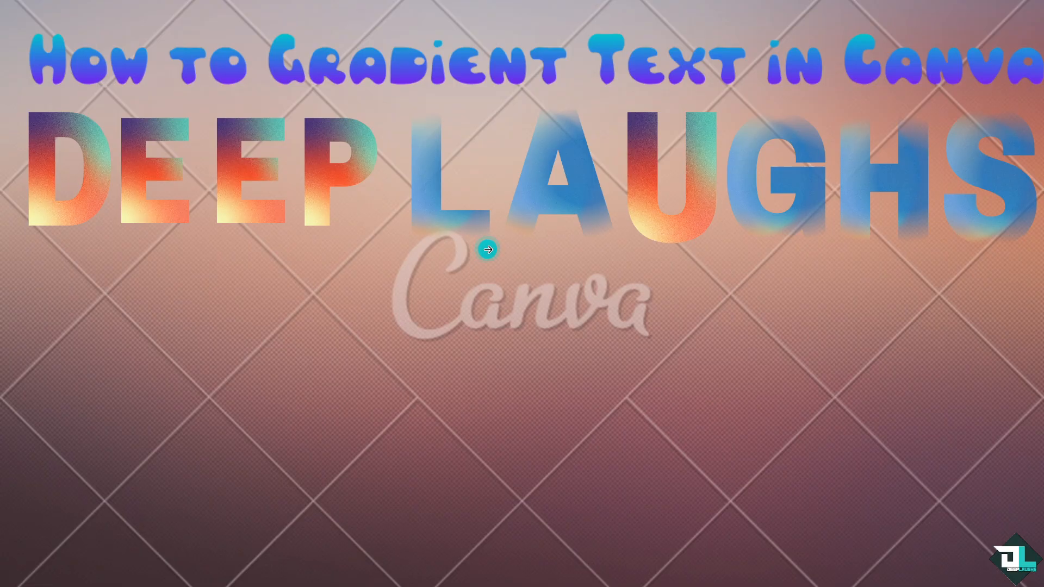
Advance the presentation to page 3, then exit full screen and return to page 1.
{"action": "left_click", "coordinate": [485, 246]}
{"action": "left_click", "coordinate": [526, 335]}
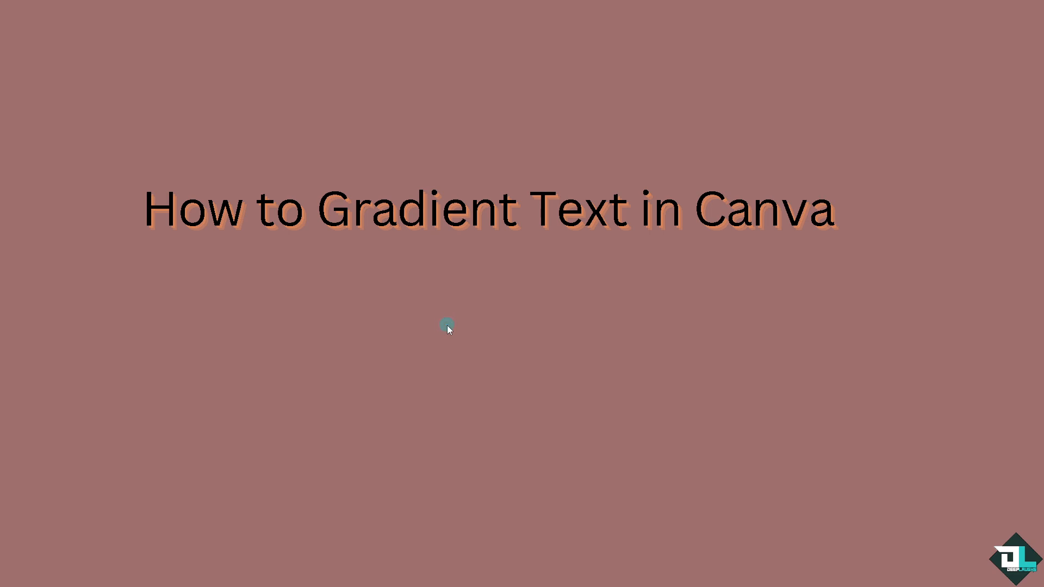
{"action": "key", "text": "Escape"}
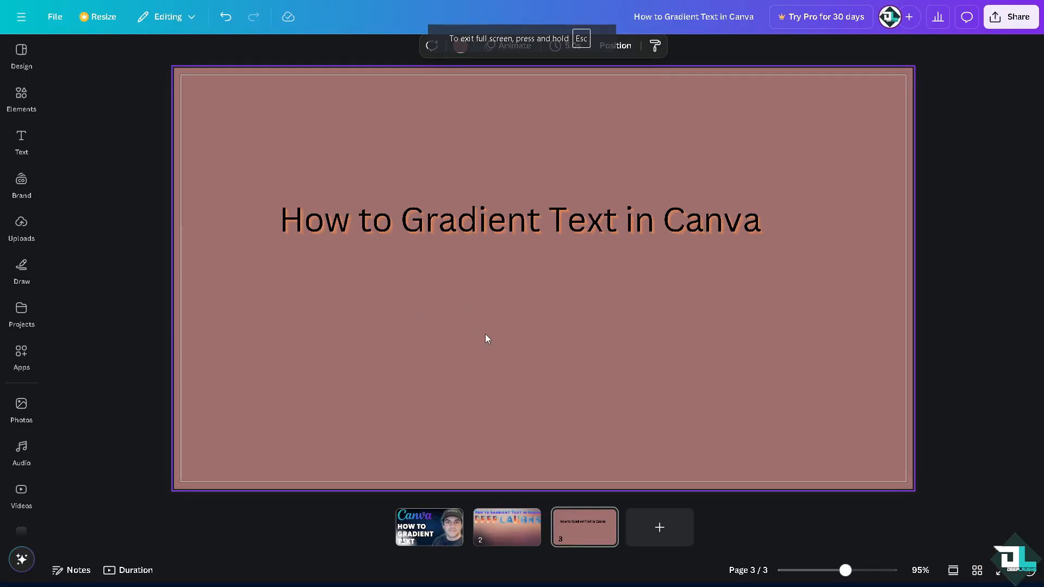
{"action": "left_click", "coordinate": [417, 524]}
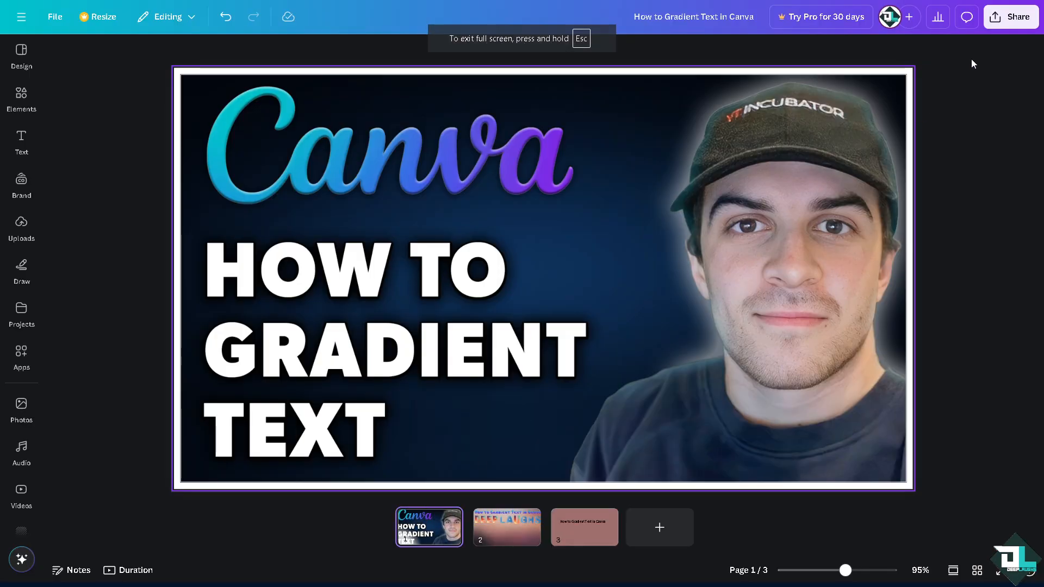
Examine the file types offered for downloading the design, without choosing a different one.
{"action": "left_click", "coordinate": [1017, 17]}
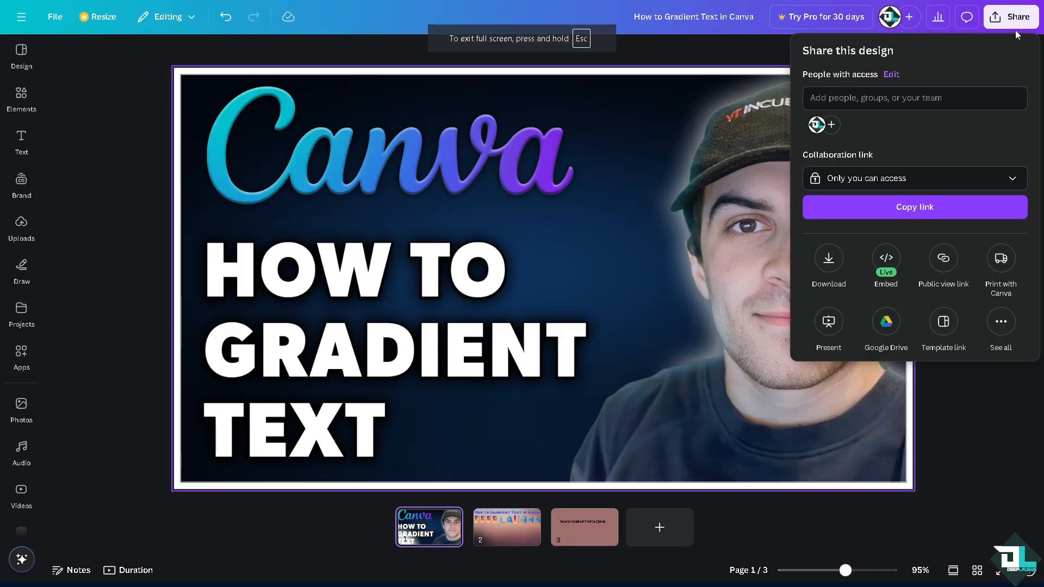
{"action": "left_click", "coordinate": [828, 260]}
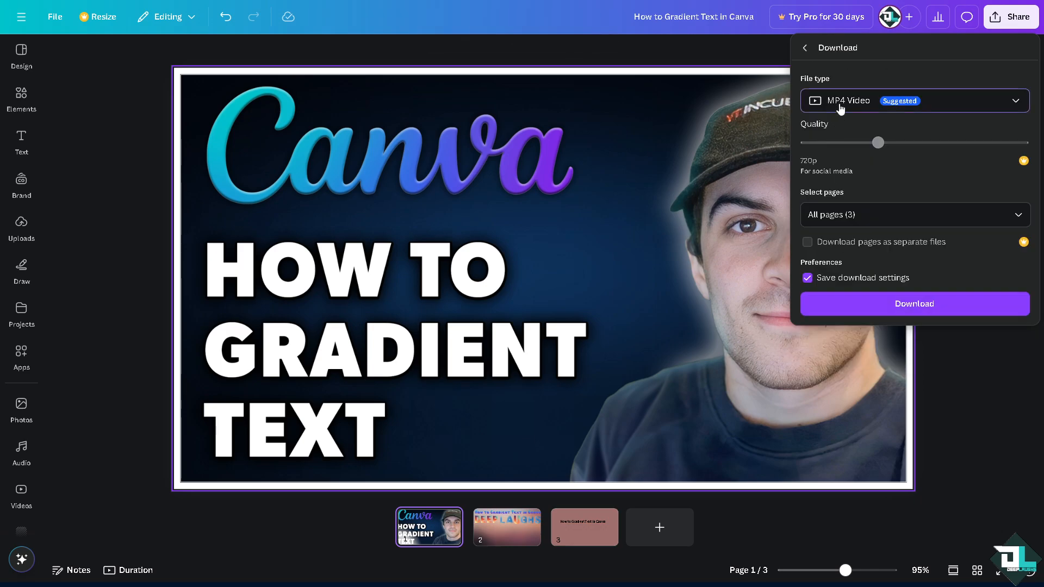
{"action": "left_click", "coordinate": [840, 106]}
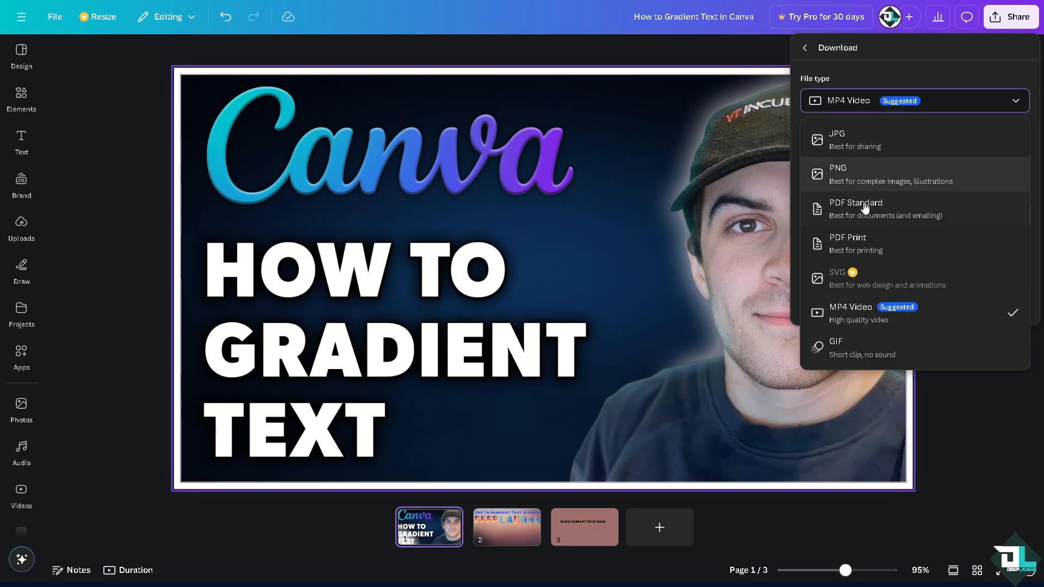
{"action": "left_click", "coordinate": [805, 48]}
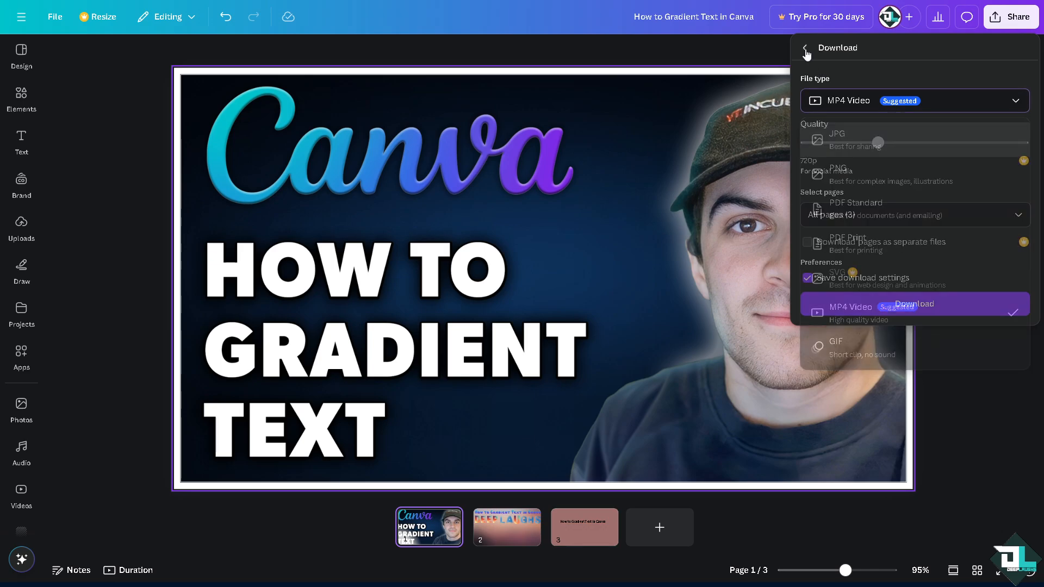
Look through the additional publishing options for the design, including the Share, Save, Social and Messaging groups.
{"action": "left_click", "coordinate": [1000, 320]}
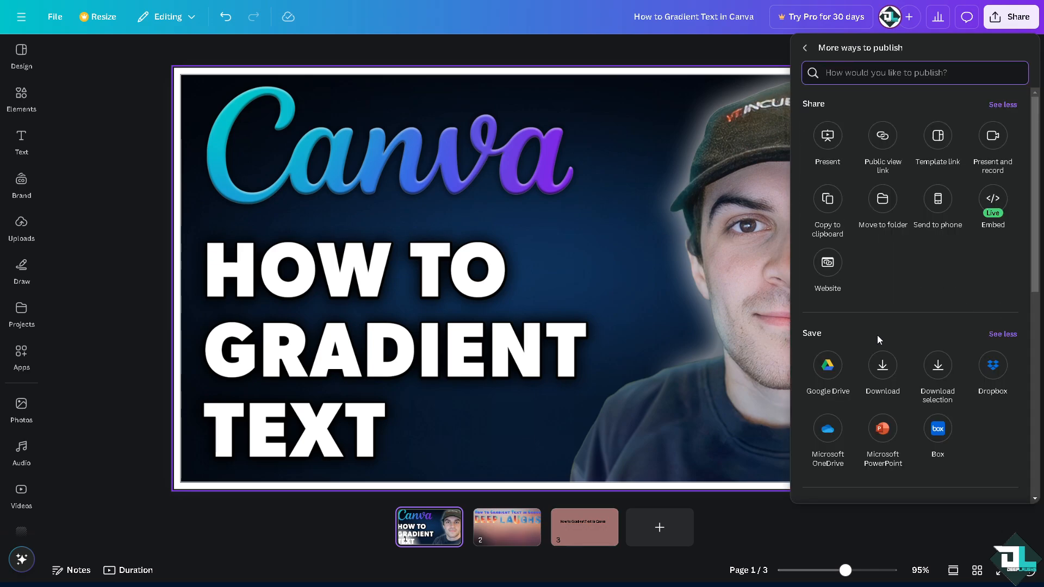
{"action": "scroll", "coordinate": [876, 334], "scroll_direction": "down", "scroll_amount": 3}
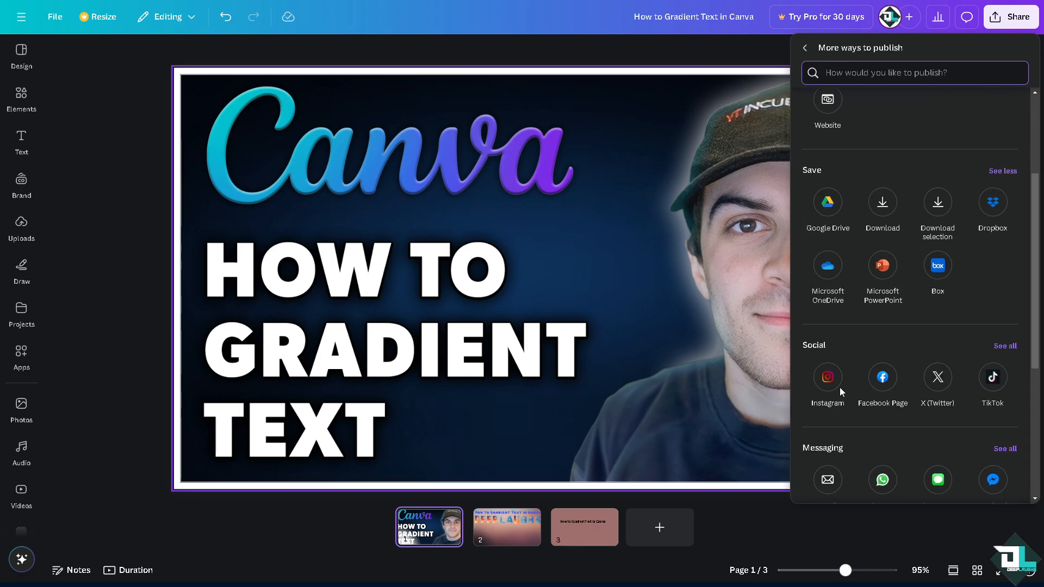
{"action": "scroll", "coordinate": [992, 382], "scroll_direction": "down", "scroll_amount": 2}
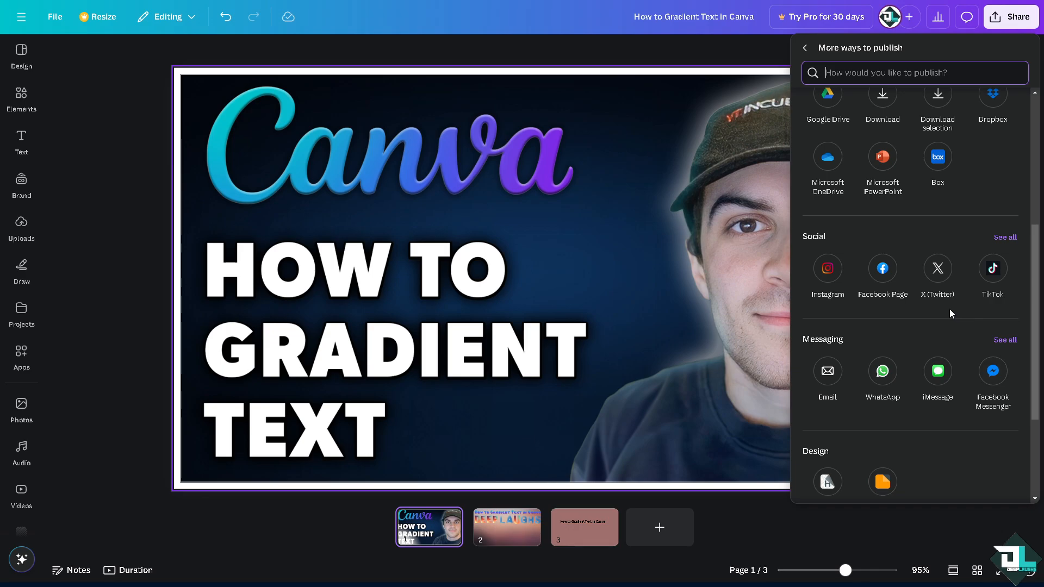
{"action": "scroll", "coordinate": [854, 265], "scroll_direction": "up", "scroll_amount": 3}
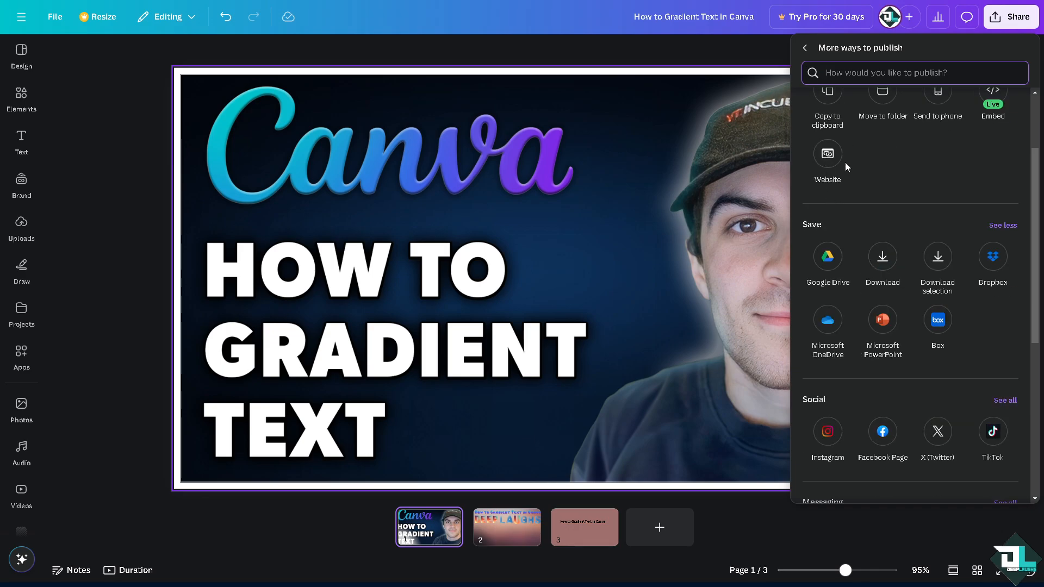
{"action": "left_click", "coordinate": [806, 54]}
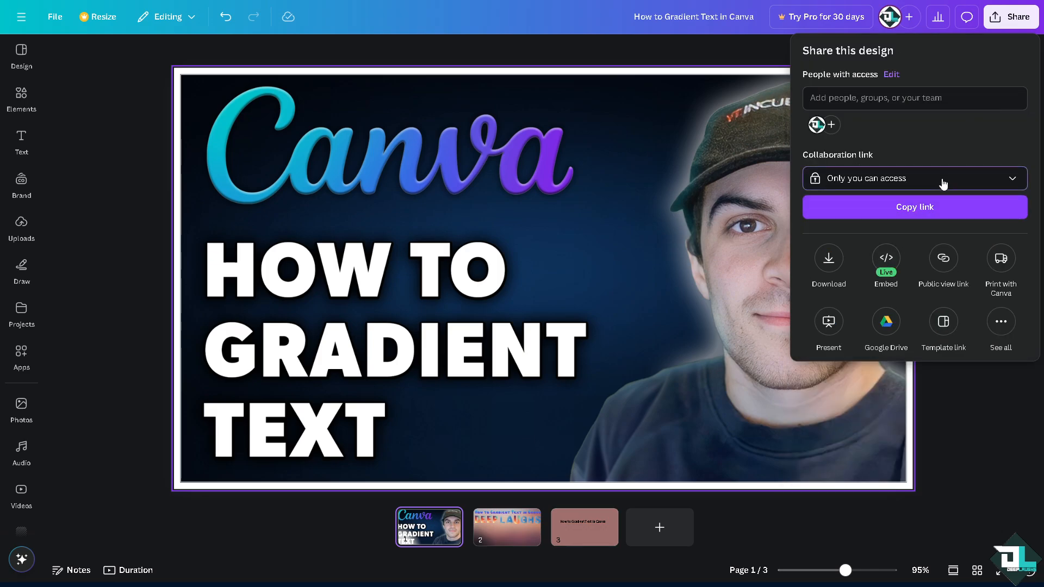
Set the collaboration link access to Anyone with the link and try to copy the link.
{"action": "left_click", "coordinate": [942, 184]}
{"action": "left_click", "coordinate": [870, 268]}
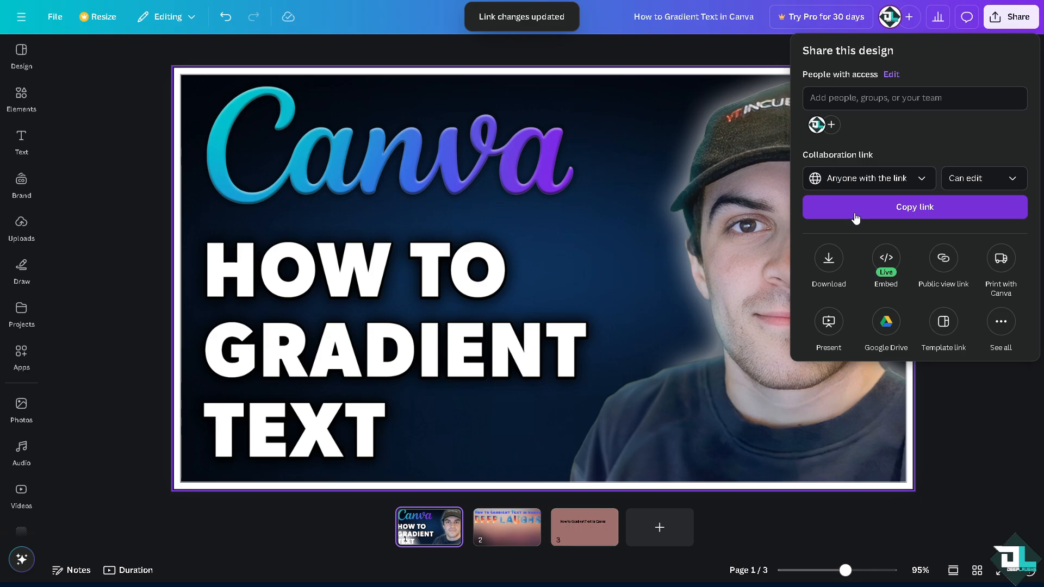
{"action": "left_click", "coordinate": [855, 217]}
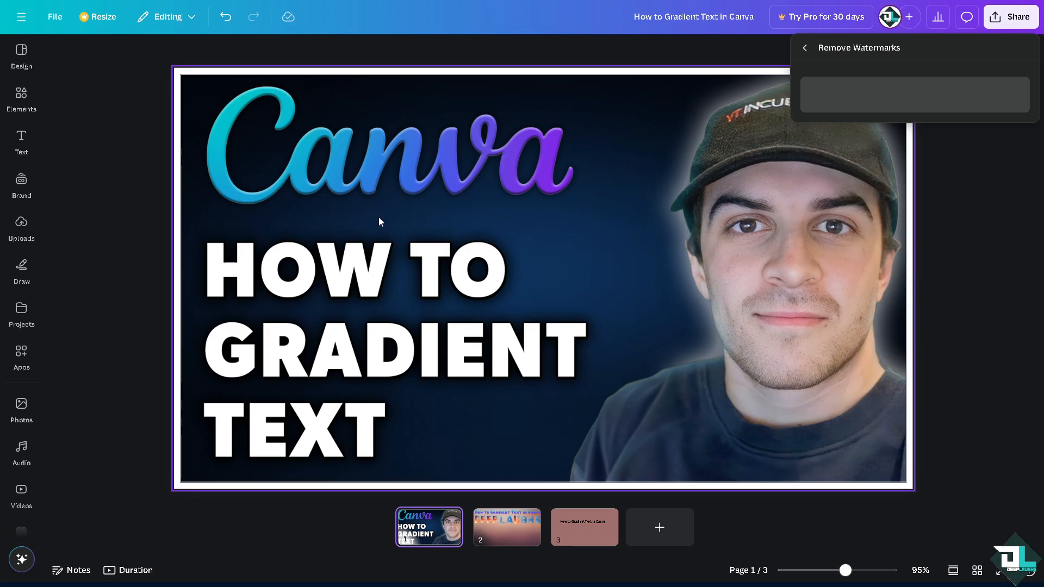
{"action": "left_click", "coordinate": [130, 205]}
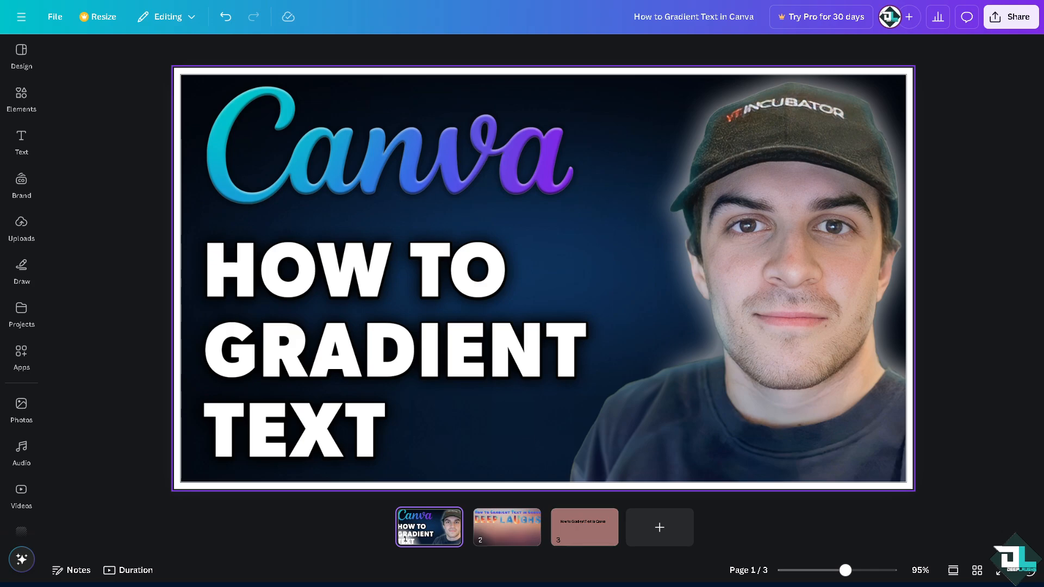